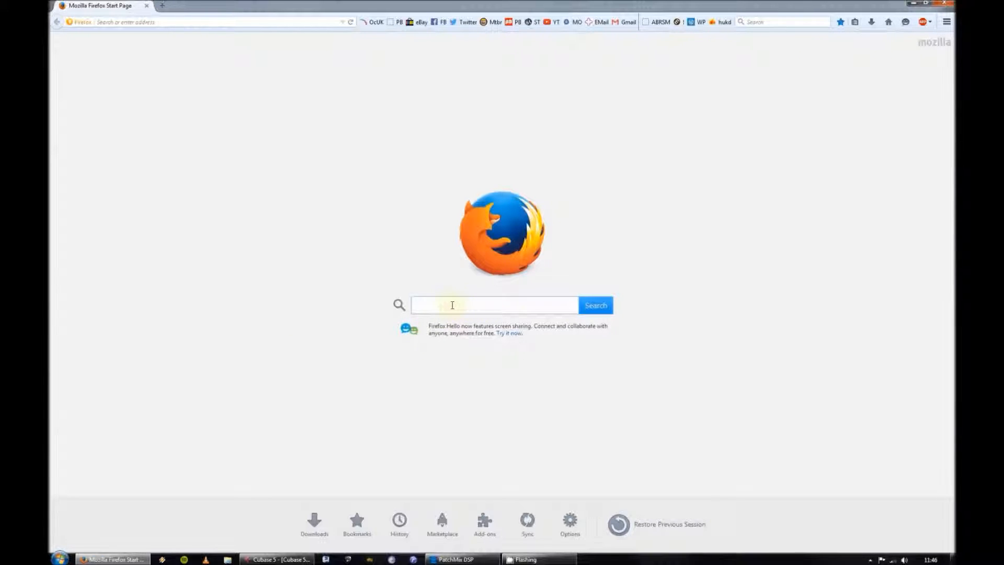
# Search the web for audacity and open the SourceForge Audacity download page
pyautogui.write('uda')
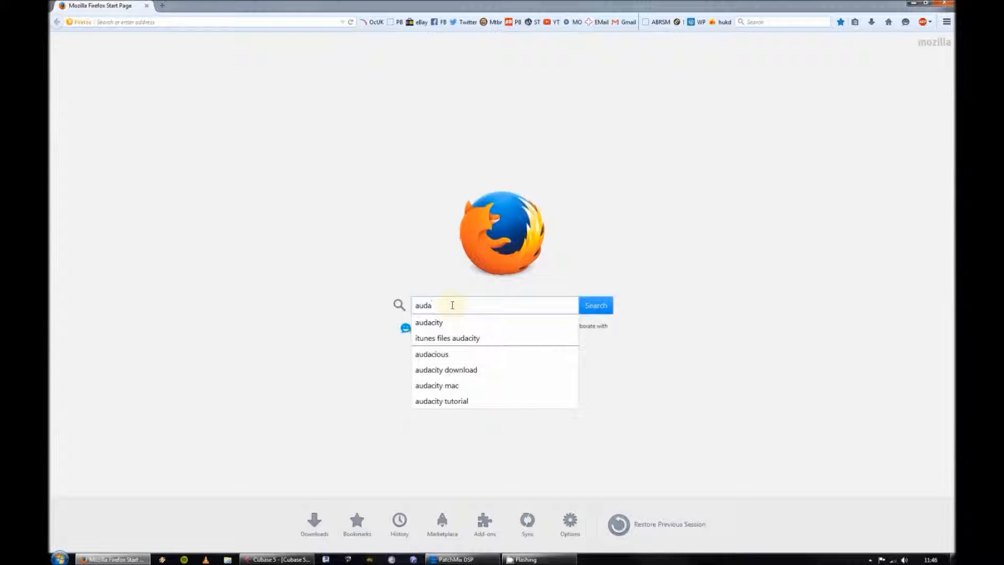
pyautogui.write('city')
pyautogui.click(605, 307)
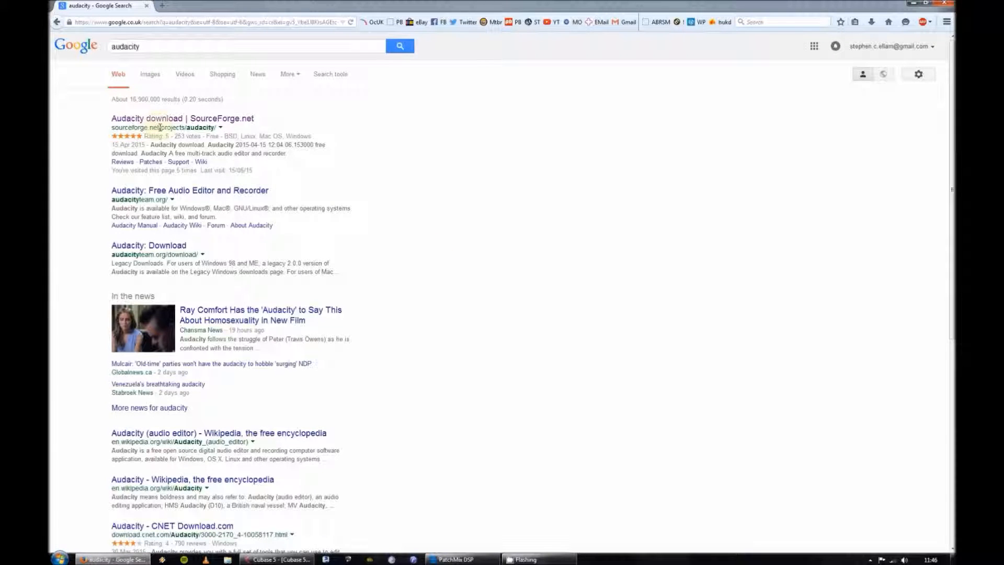
pyautogui.moveTo(158, 127); pyautogui.dragTo(110, 128)
pyautogui.click(127, 120)
pyautogui.click(134, 126)
pyautogui.click(138, 120)
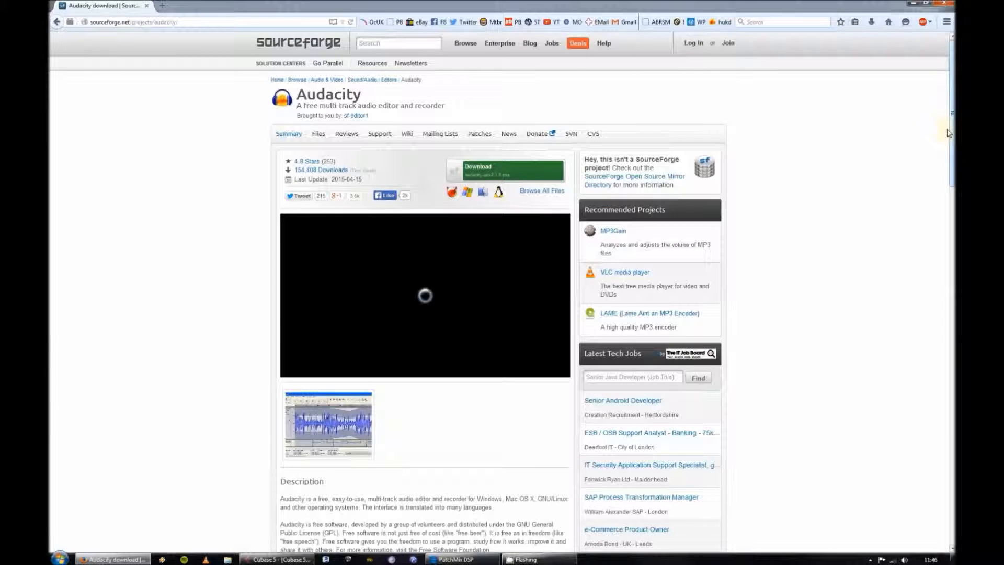
# Download the Audacity installer from SourceForge and save it as audacity-win-2.1.0 in the Downloads folder
pyautogui.scroll(-5, 502, 292)
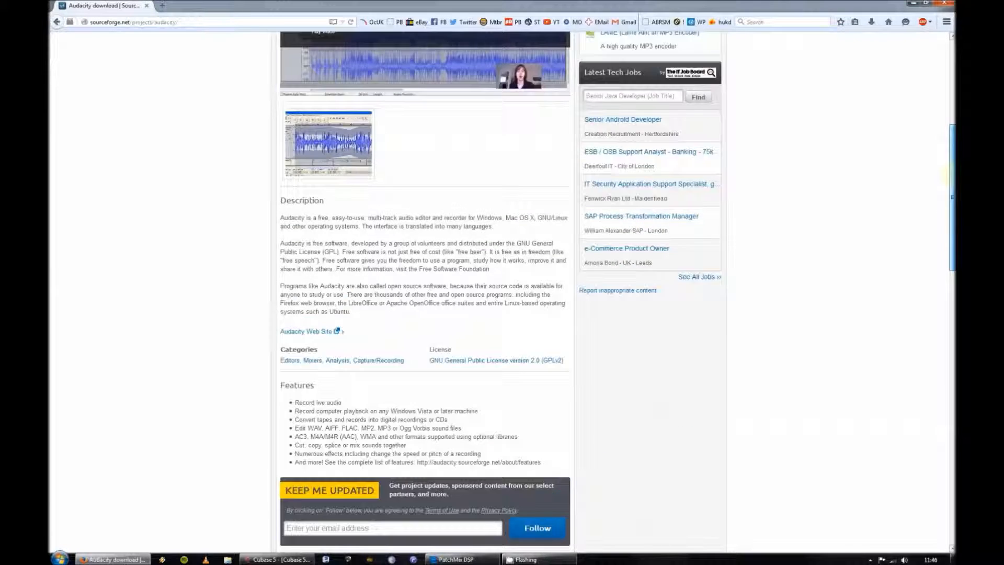
pyautogui.scroll(6, 502, 293)
pyautogui.click(486, 168)
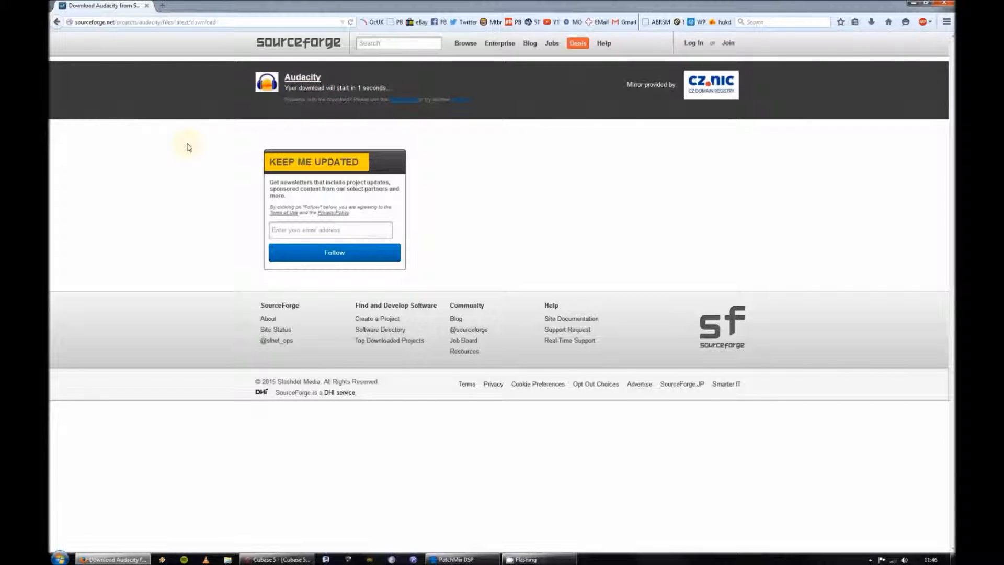
pyautogui.moveTo(505, 163); pyautogui.dragTo(524, 165)
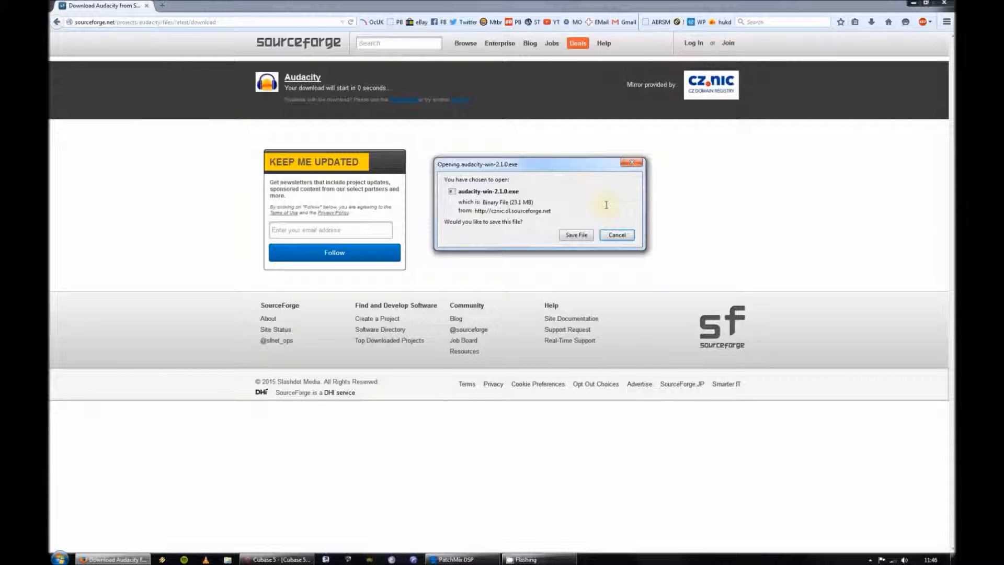
pyautogui.click(573, 236)
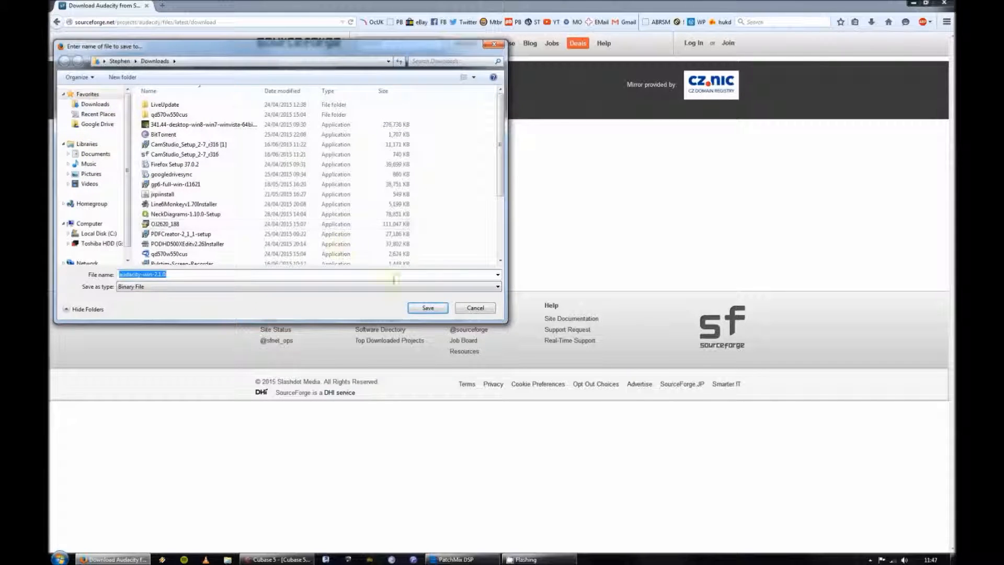
pyautogui.click(432, 309)
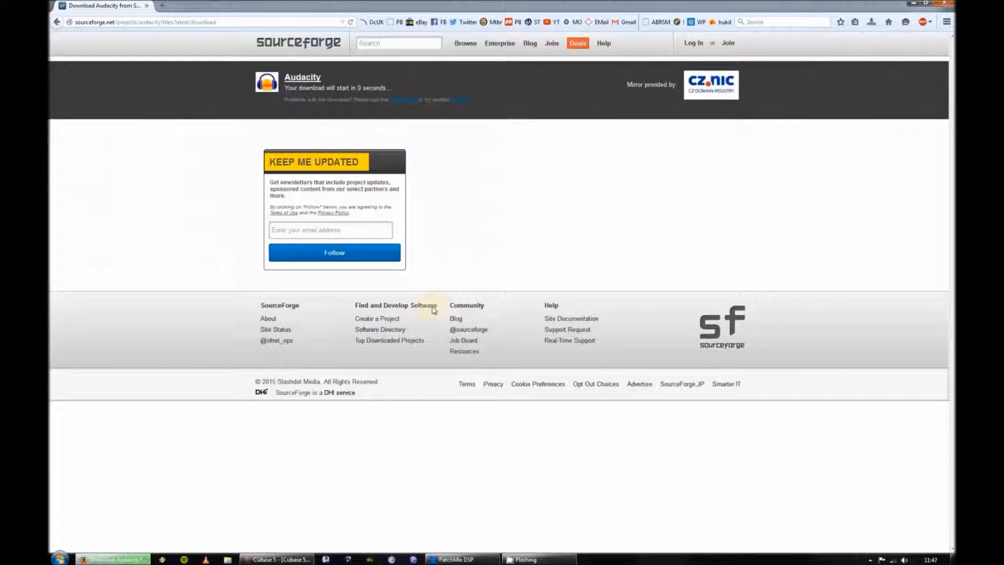
# Open the Downloads folder in the file explorer and run the audacity-win-2.1.0 installer, allowing it past the security warning
pyautogui.click(871, 22)
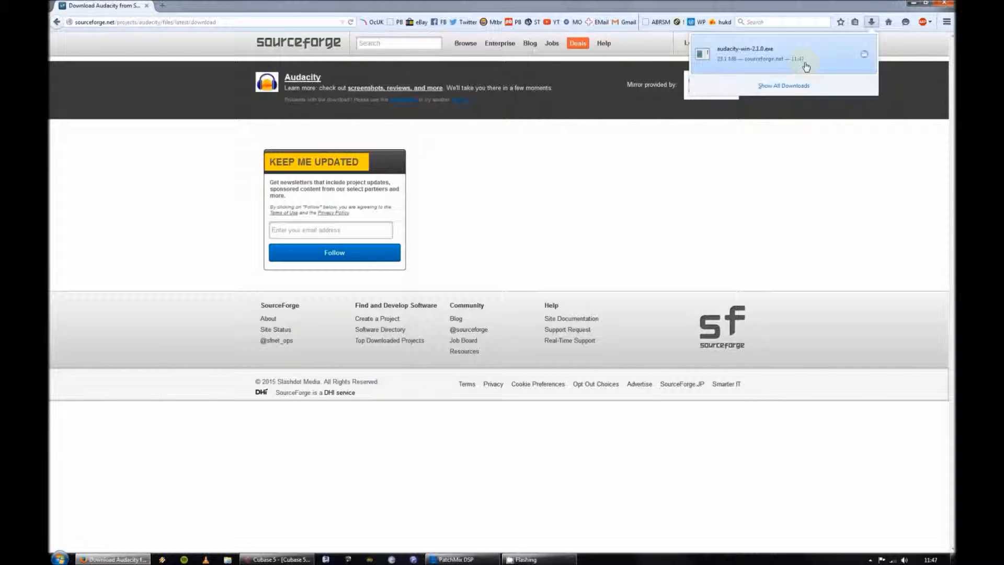
pyautogui.click(914, 3)
pyautogui.click(59, 558)
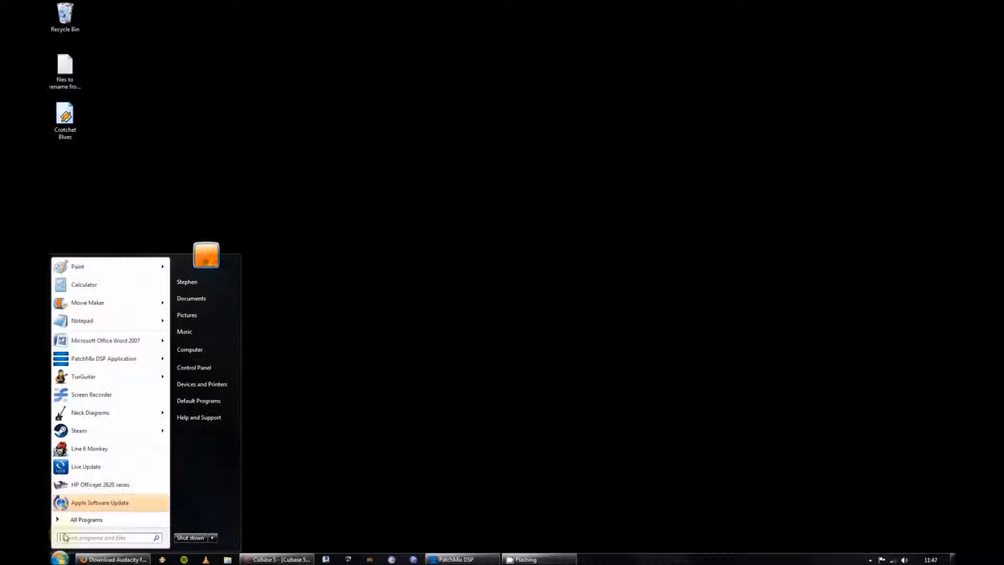
pyautogui.click(204, 283)
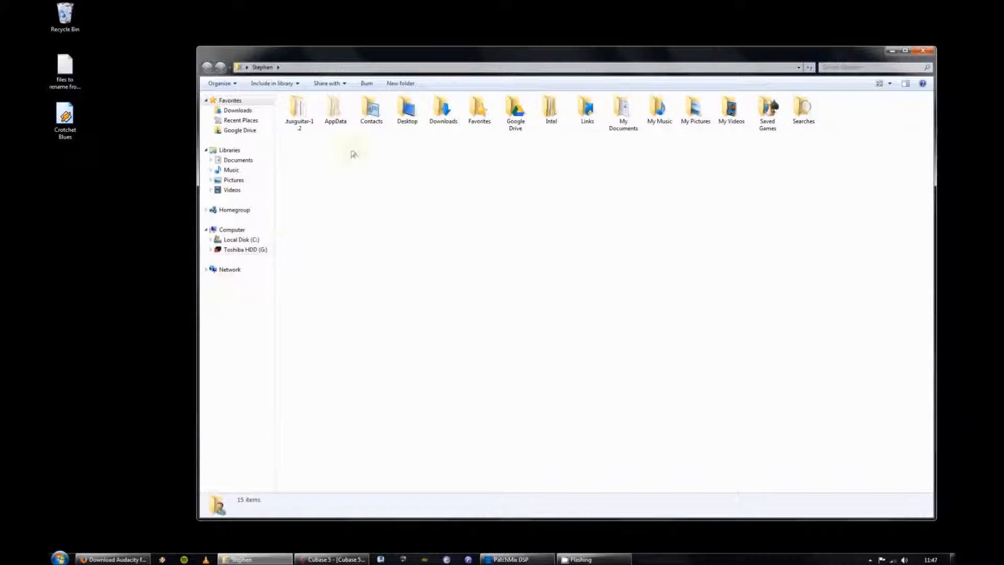
pyautogui.doubleClick(442, 104)
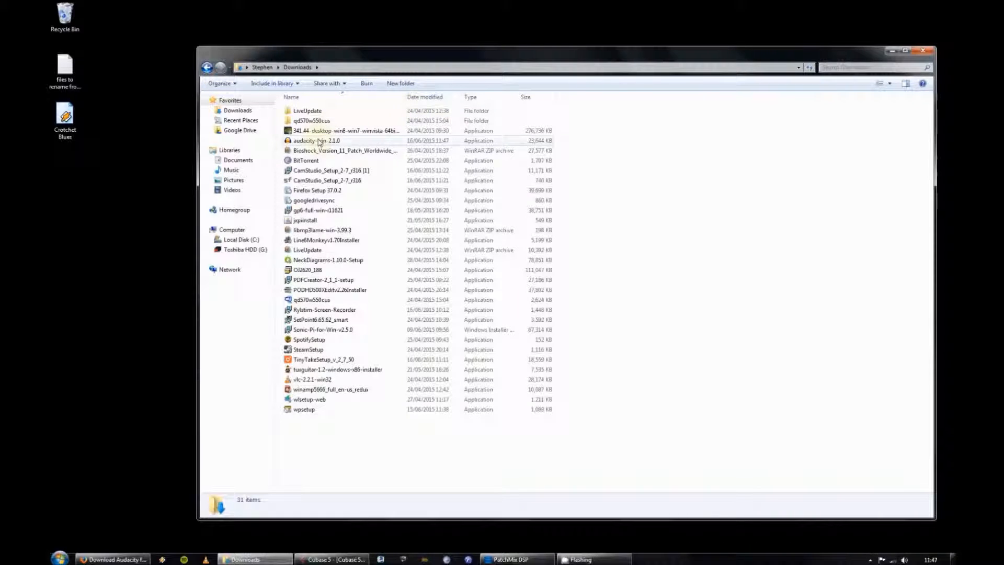
pyautogui.click(320, 142)
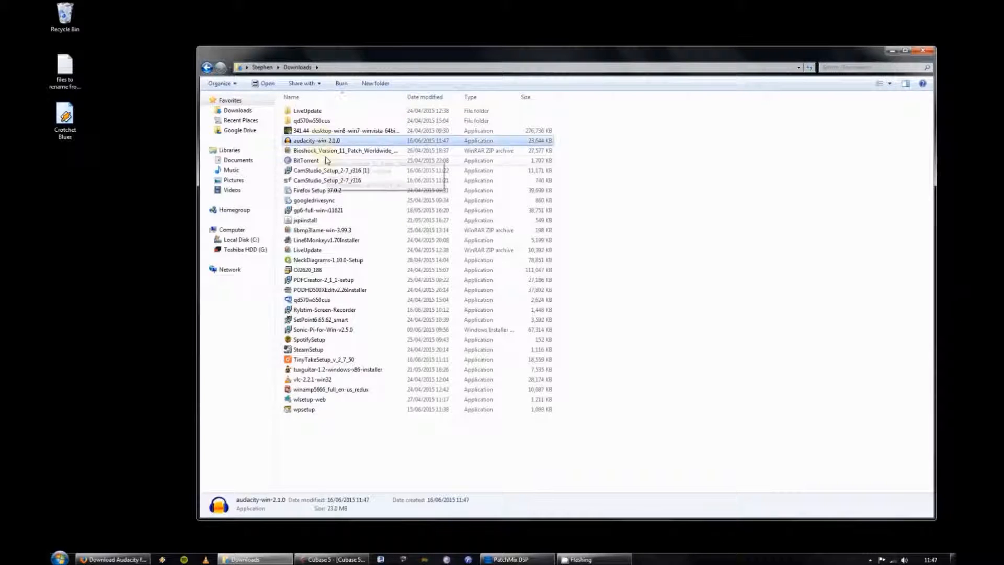
pyautogui.doubleClick(332, 141)
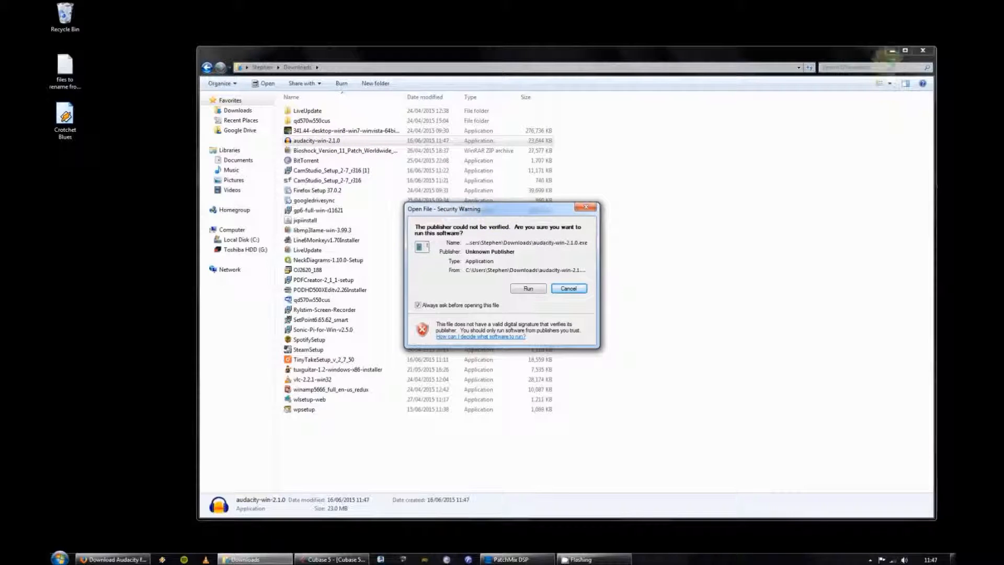
pyautogui.click(525, 289)
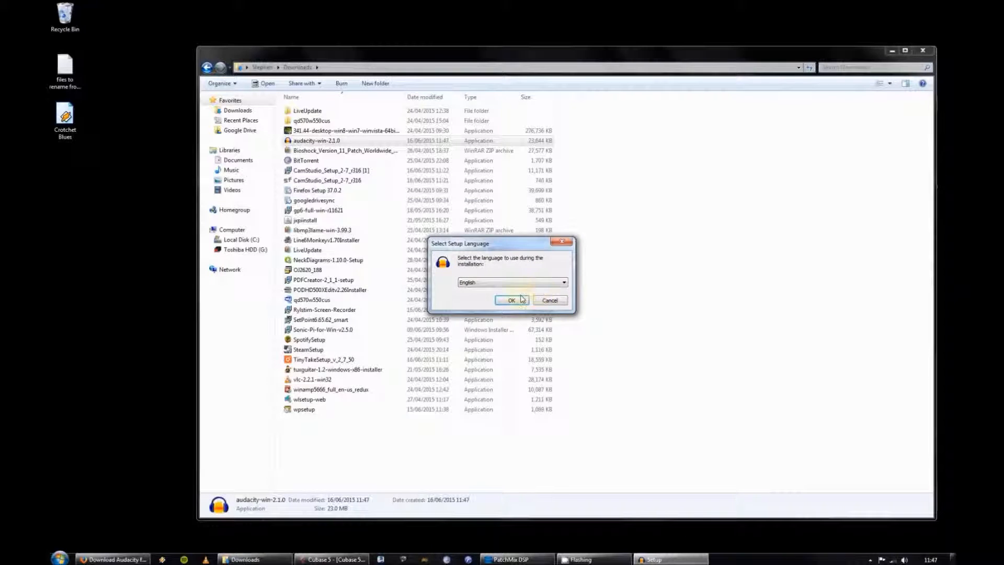
# Start the Audacity setup in English and accept the existing C:\Program Files (x86)\Audacity folder as the destination
pyautogui.click(511, 300)
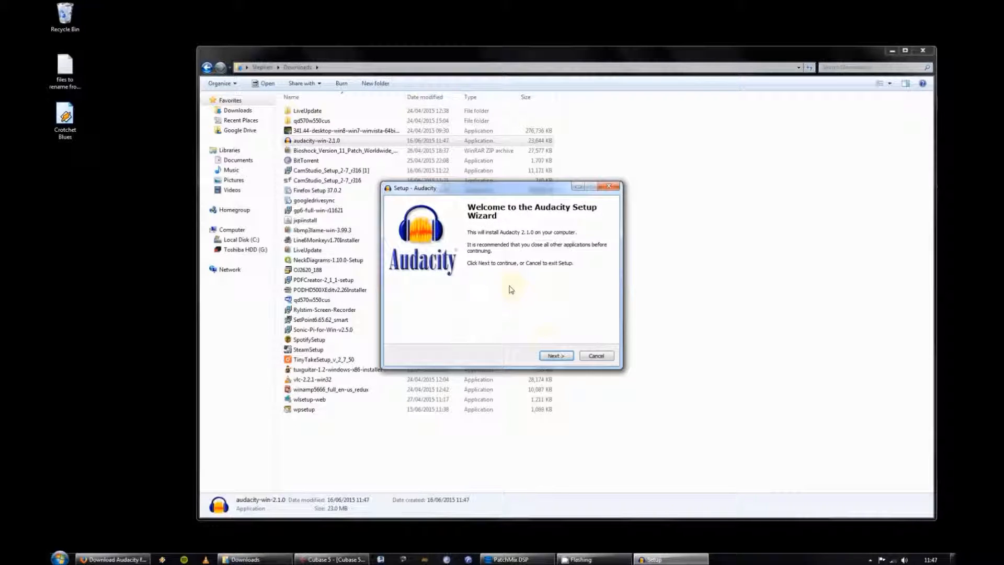
pyautogui.click(555, 355)
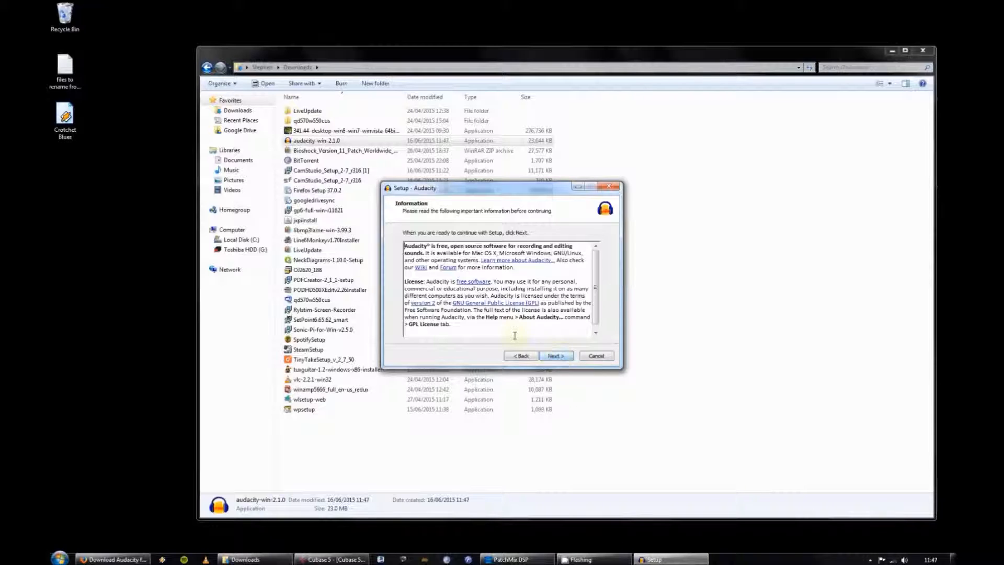
pyautogui.click(555, 355)
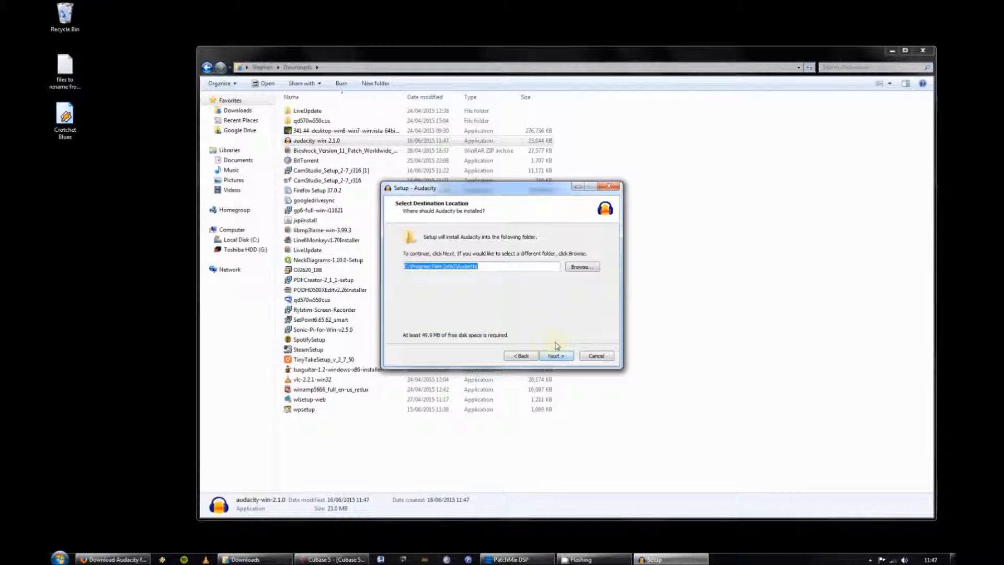
pyautogui.click(555, 356)
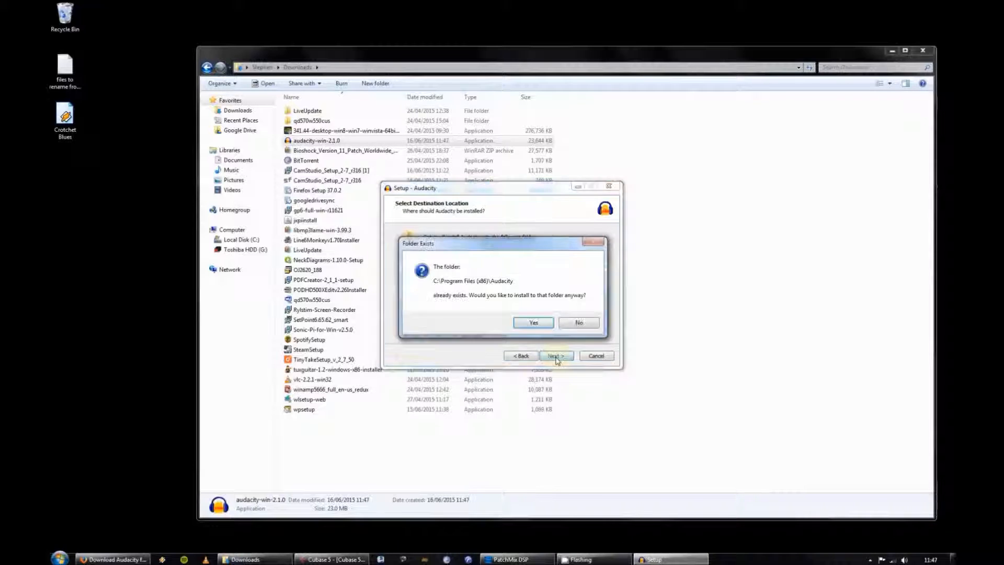
pyautogui.click(528, 337)
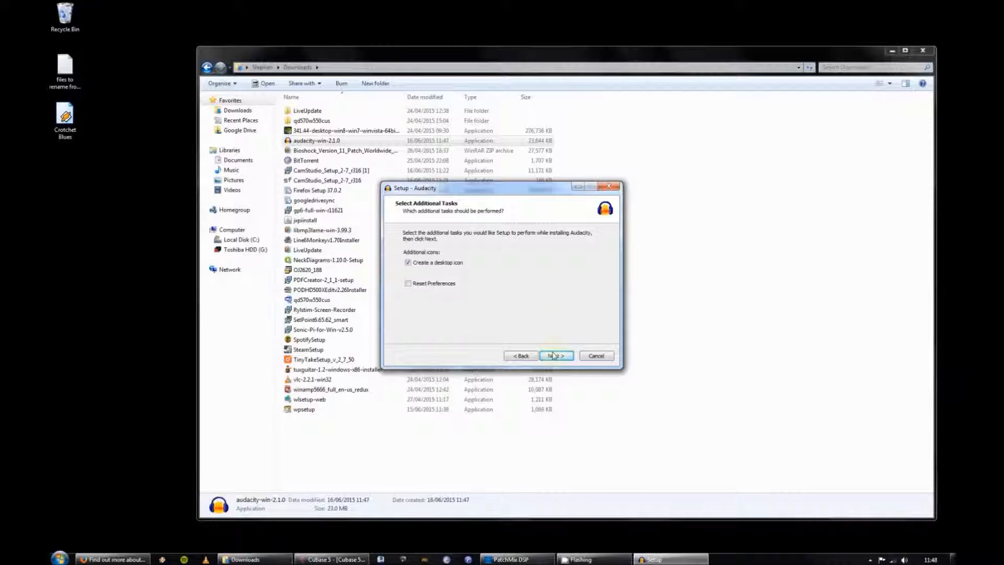
# Close the Downloads window, install Audacity with a desktop icon, and finish setup with Launch Audacity enabled
pyautogui.click(930, 48)
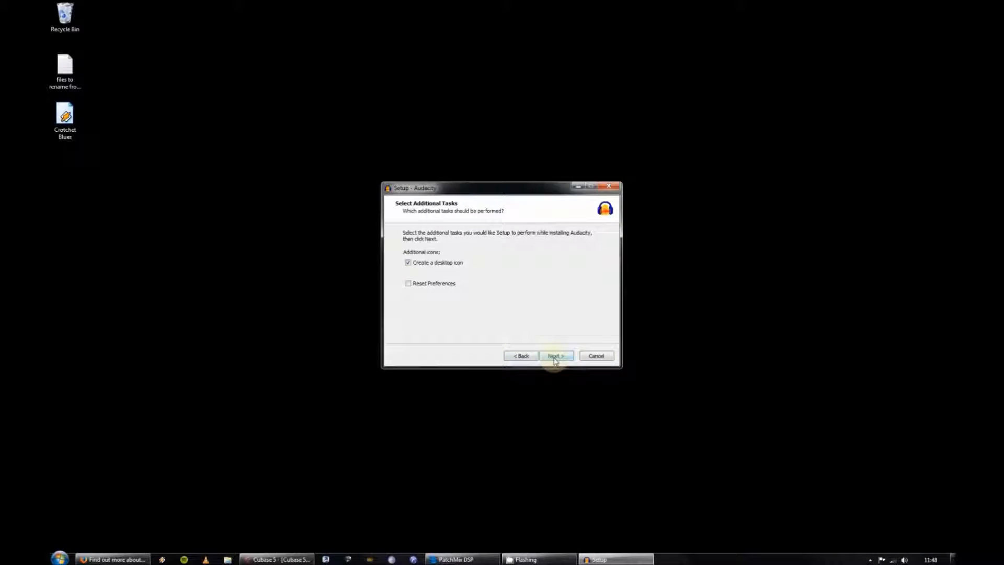
pyautogui.click(555, 359)
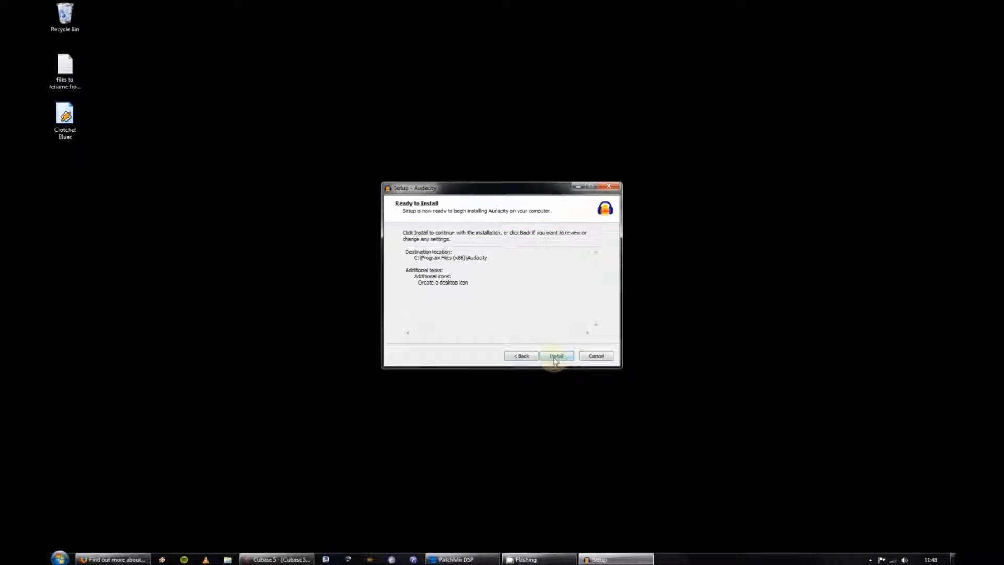
pyautogui.click(555, 357)
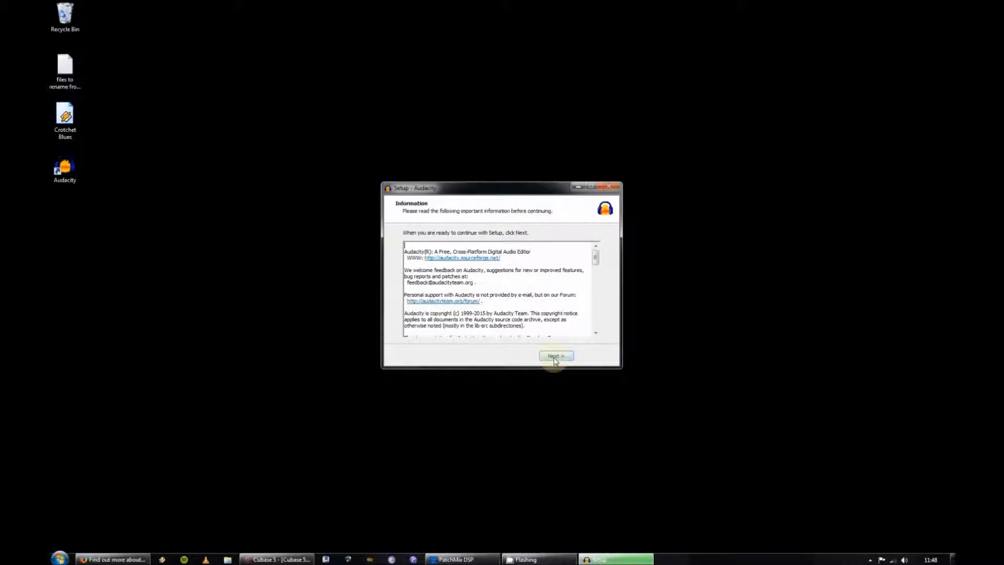
pyautogui.click(555, 357)
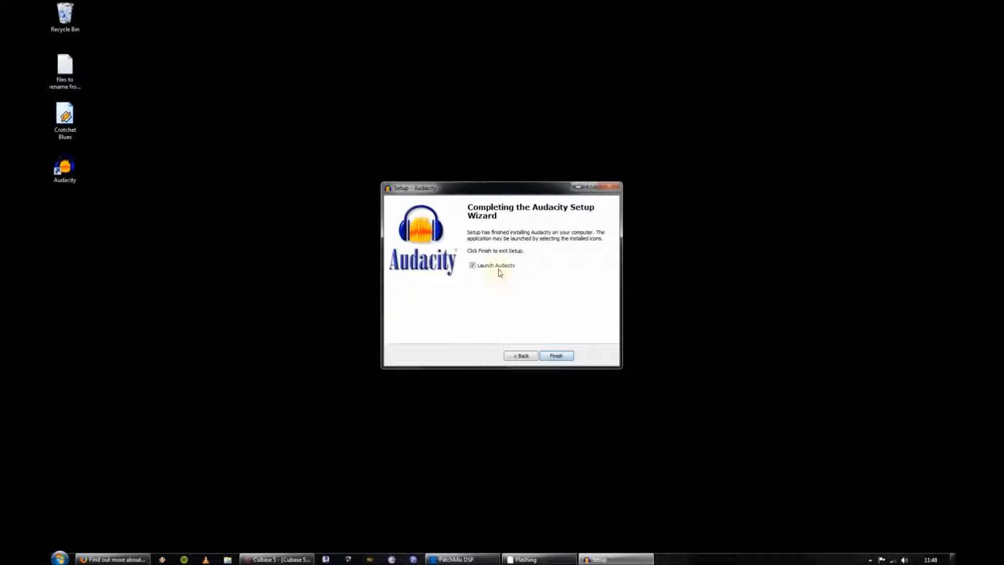
pyautogui.click(550, 356)
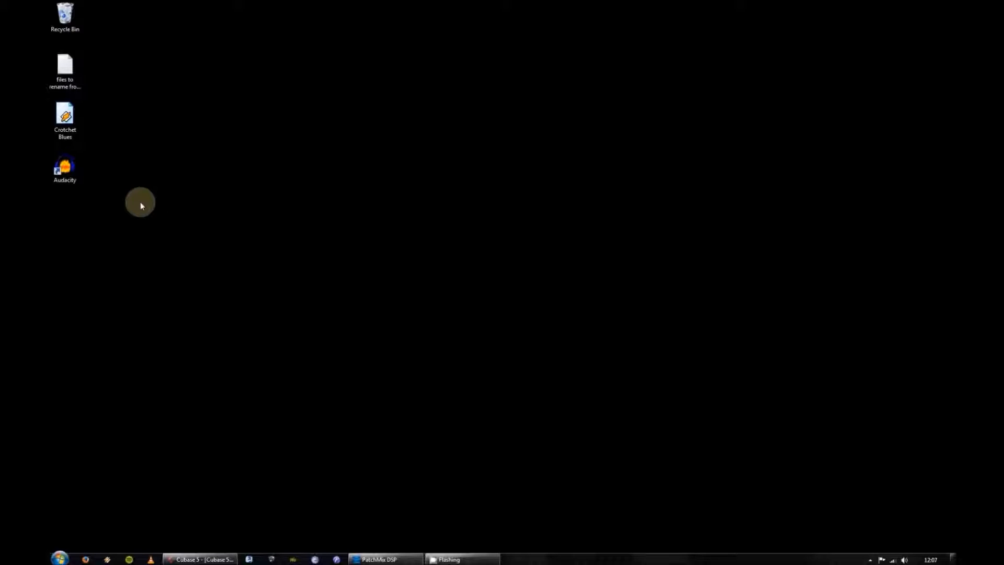
# Examine the desktop shortcut and the full list of installed programs to locate the ways to launch Audacity
pyautogui.click(65, 168)
pyautogui.doubleClick(65, 167)
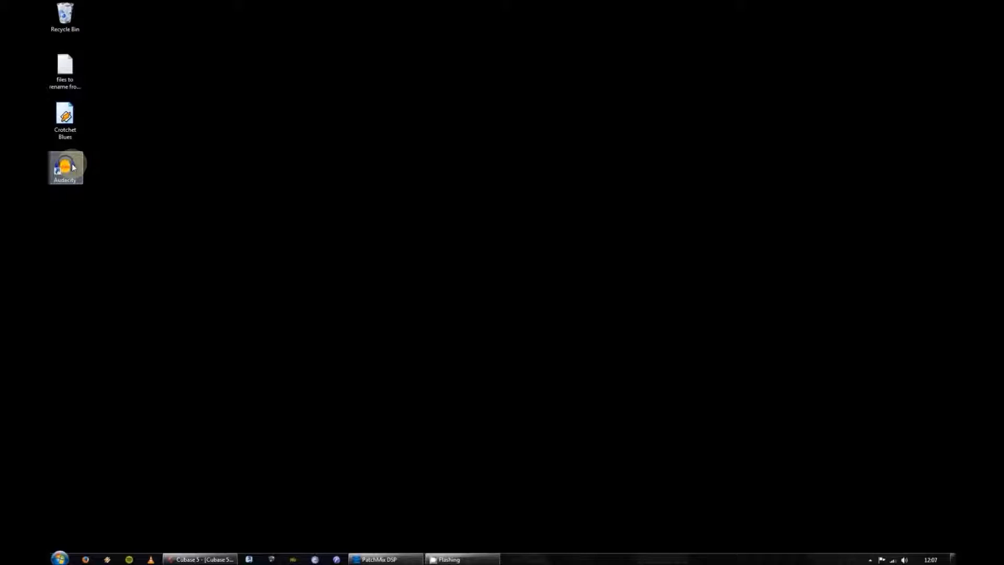
pyautogui.click(72, 167)
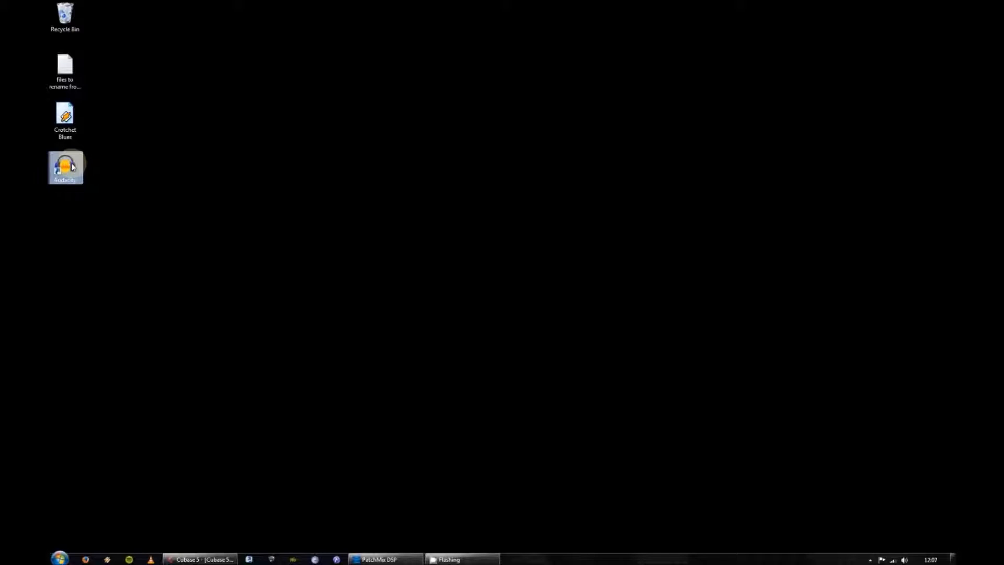
pyautogui.click(130, 309)
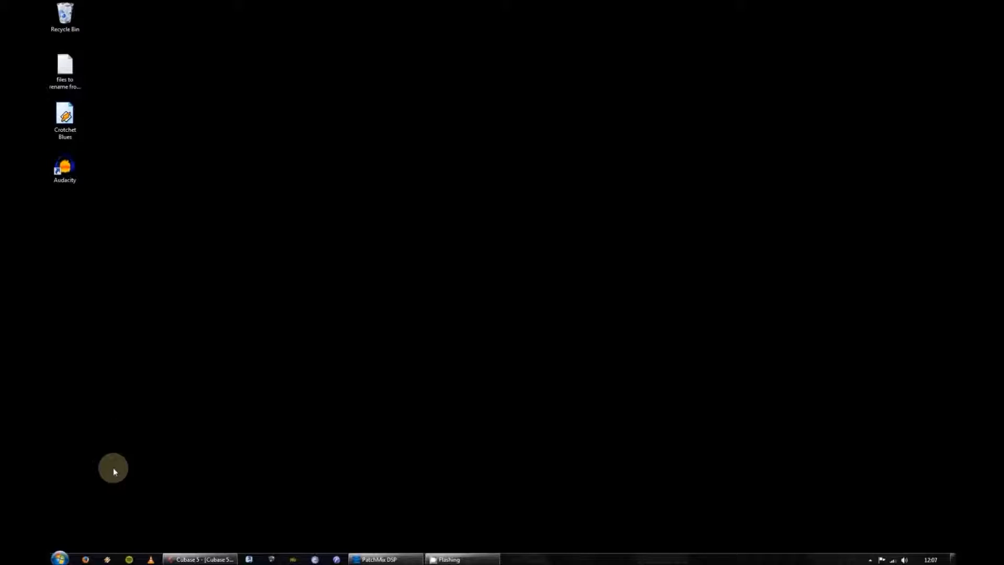
pyautogui.click(60, 557)
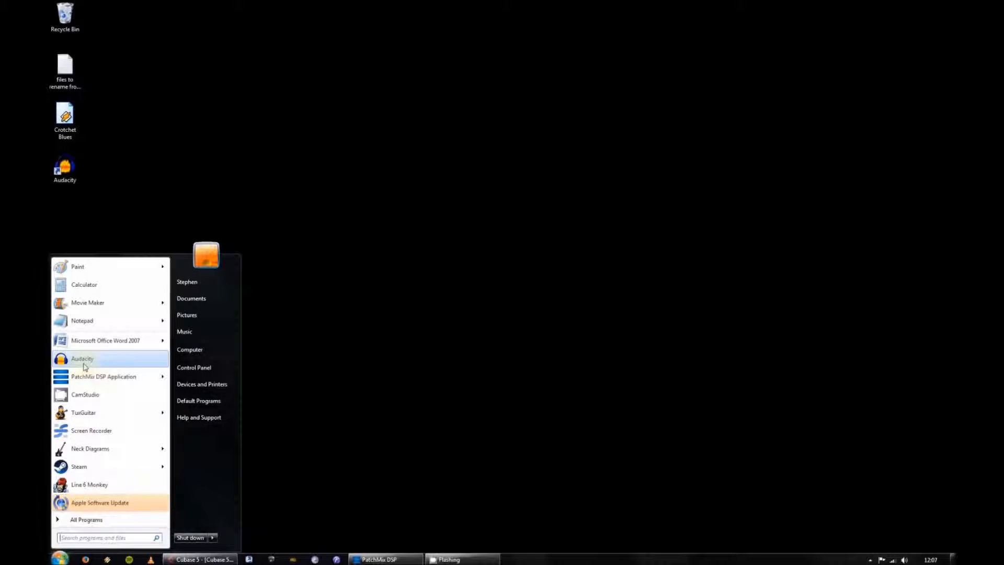
pyautogui.click(89, 520)
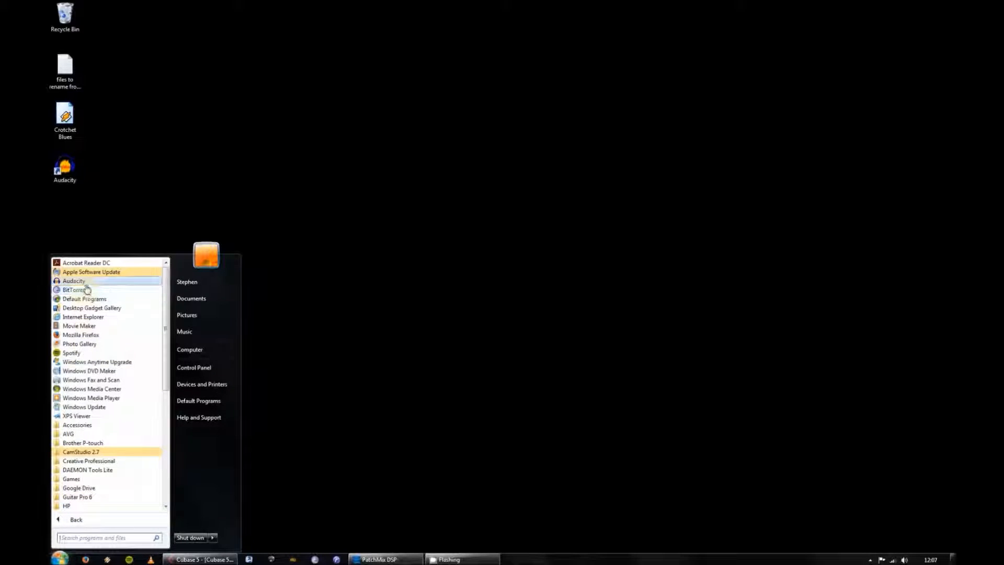
pyautogui.scroll(-3, 123, 397)
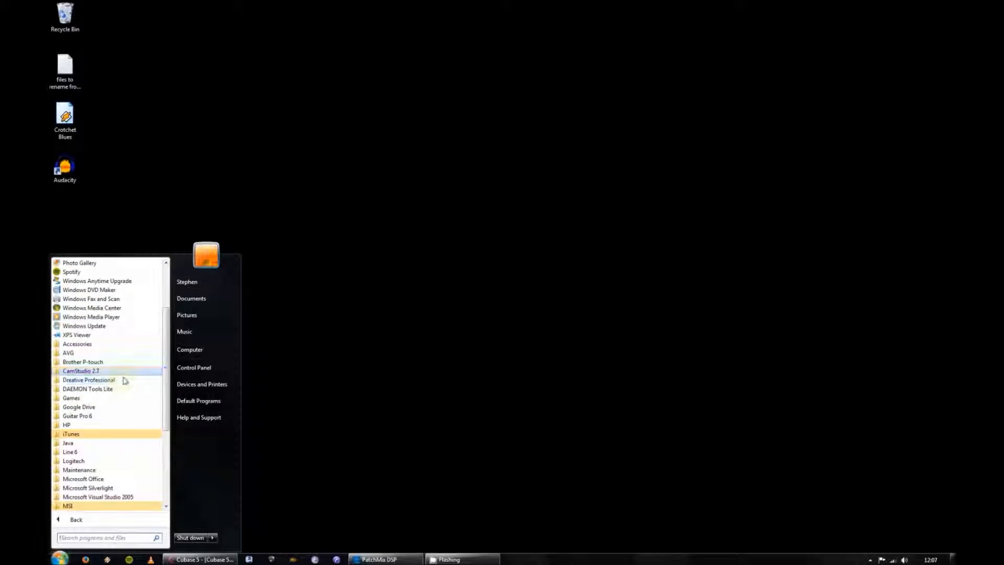
pyautogui.scroll(-2, 128, 413)
pyautogui.scroll(4, 125, 413)
pyautogui.scroll(1, 124, 432)
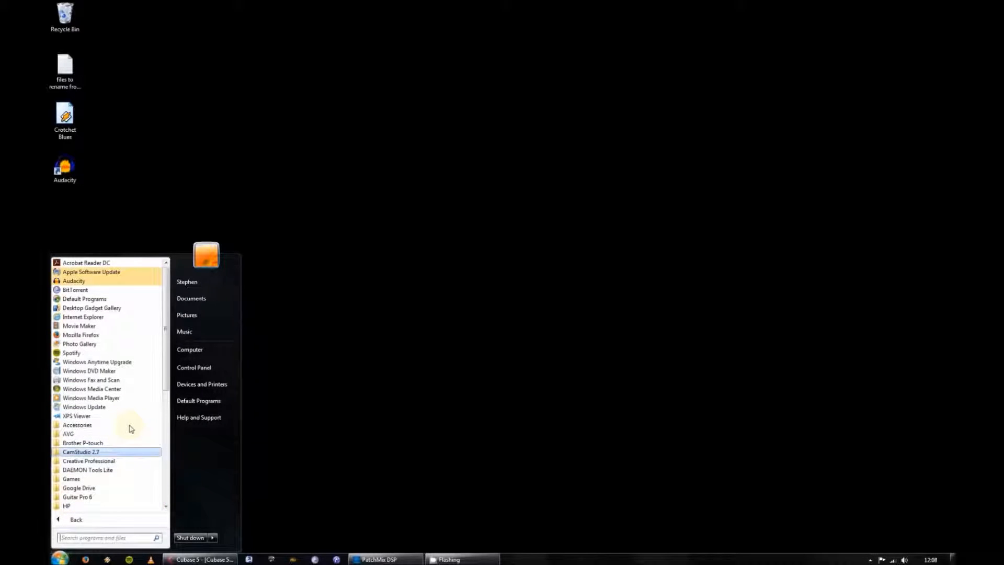
pyautogui.click(162, 208)
# Launch Audacity from its desktop shortcut and restore its window to a smaller size that leaves the desktop files accessible
pyautogui.doubleClick(65, 166)
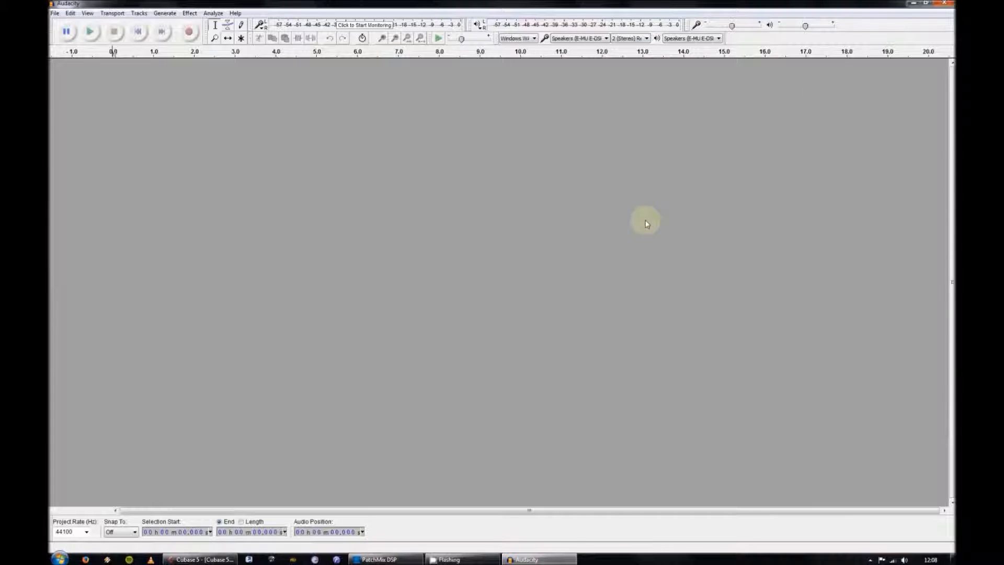
pyautogui.click(924, 5)
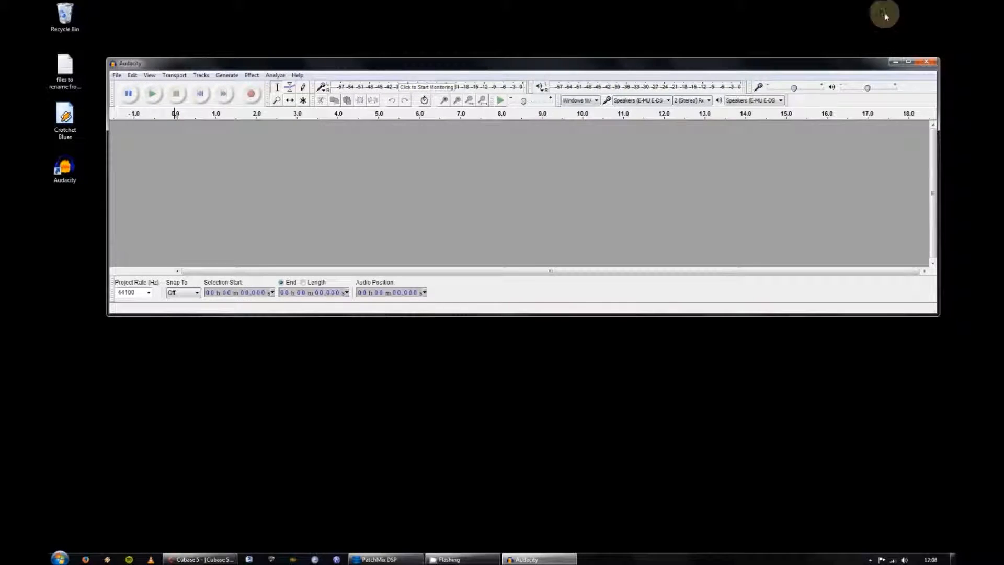
# Import the Crotchet Blues file from the desktop into Audacity as a new track
pyautogui.click(65, 119)
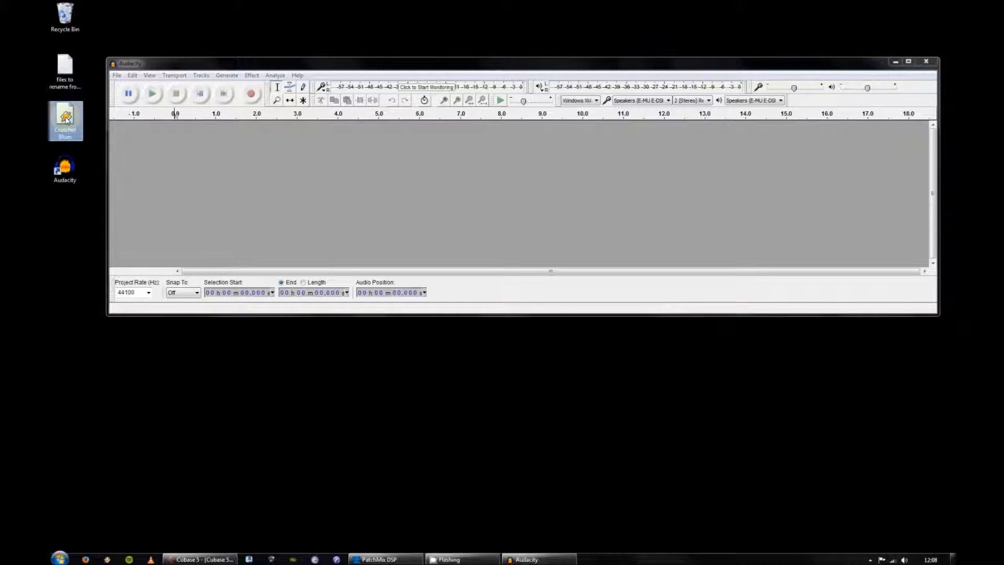
pyautogui.moveTo(66, 119); pyautogui.dragTo(309, 181)
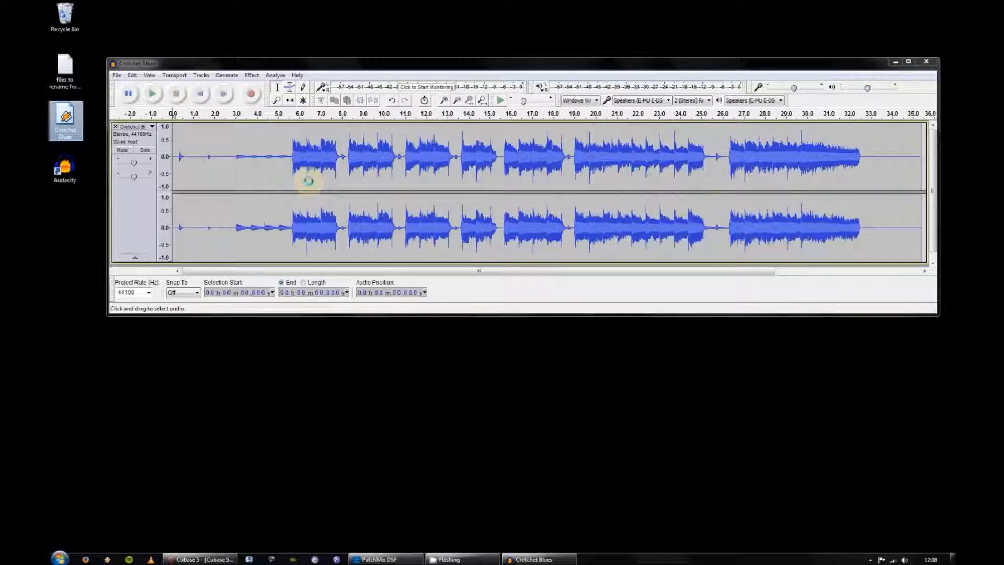
# Select the entire Crotchet Blues track and maximize the Audacity window
pyautogui.moveTo(251, 170); pyautogui.dragTo(845, 170)
pyautogui.click(214, 159)
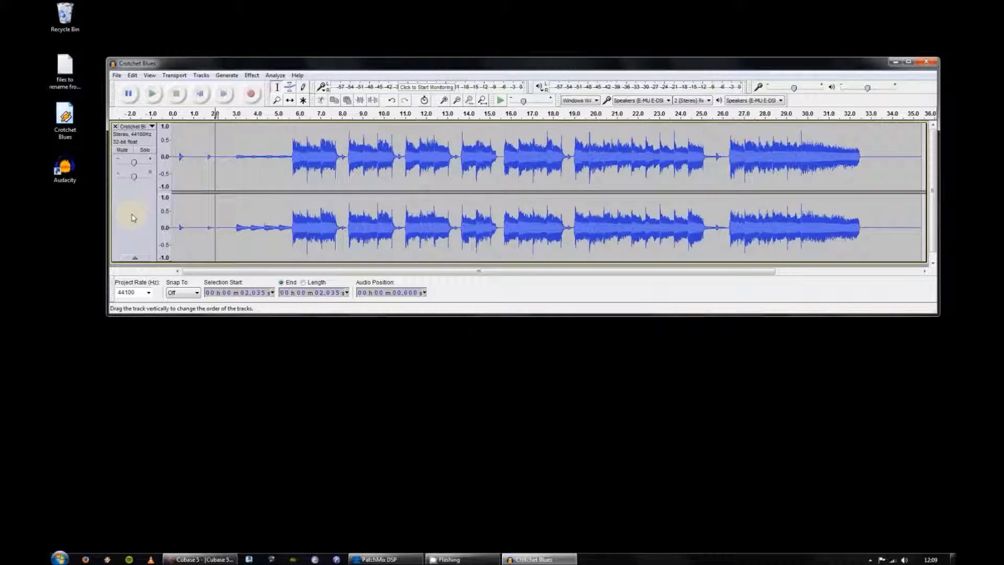
pyautogui.click(133, 218)
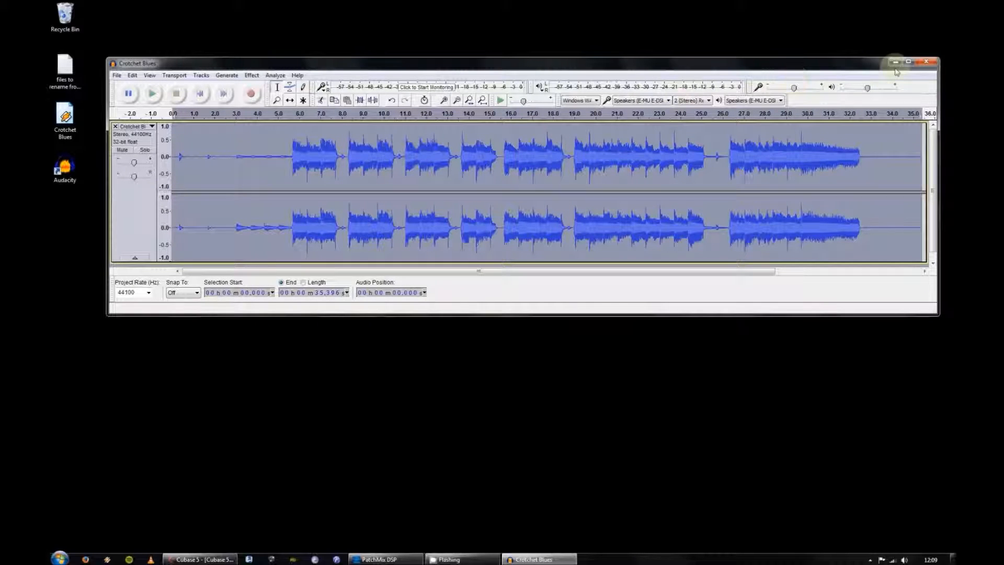
pyautogui.click(908, 61)
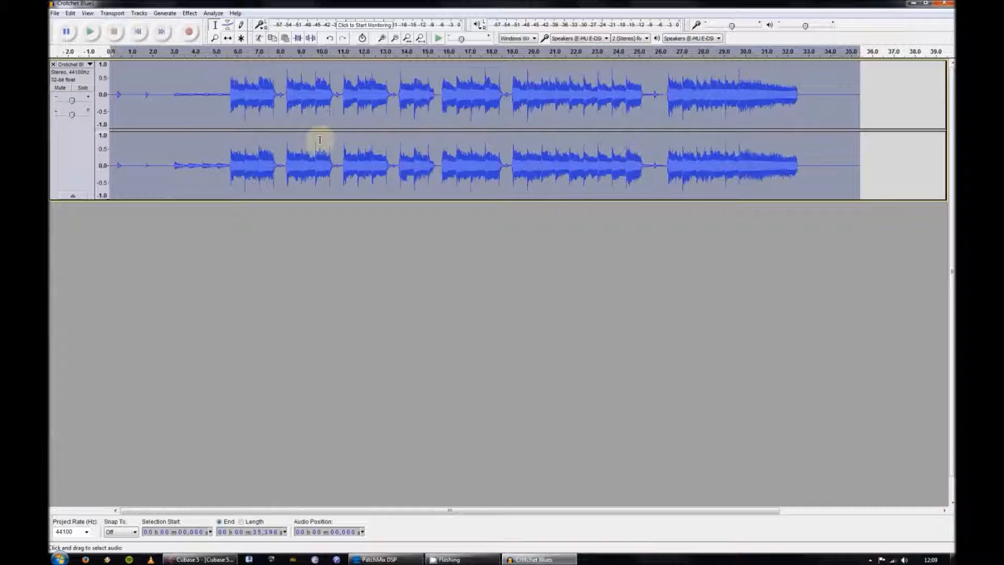
# Slow the whole track down without altering its pitch by applying Change Tempo with a percent change of -50
pyautogui.click(189, 13)
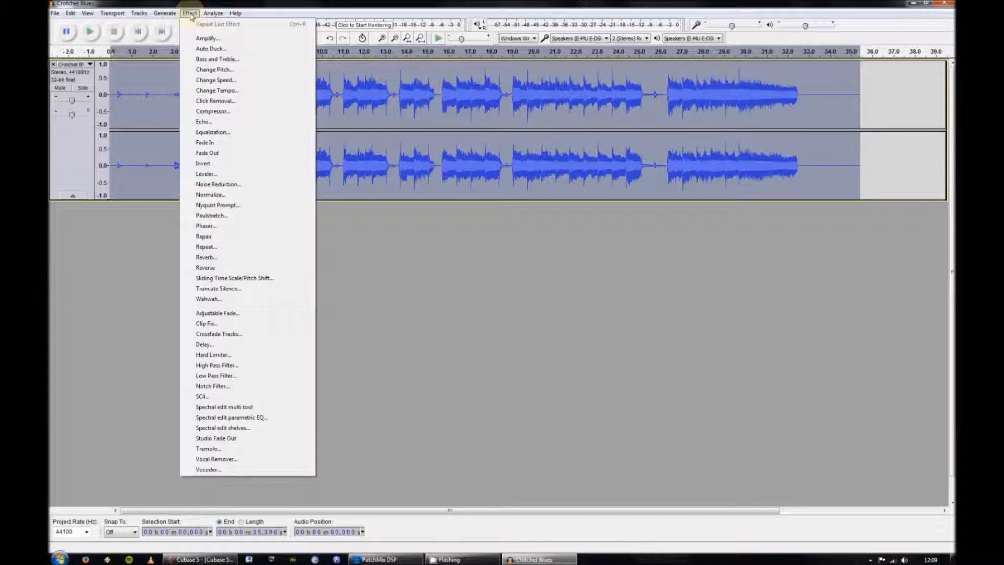
pyautogui.click(232, 94)
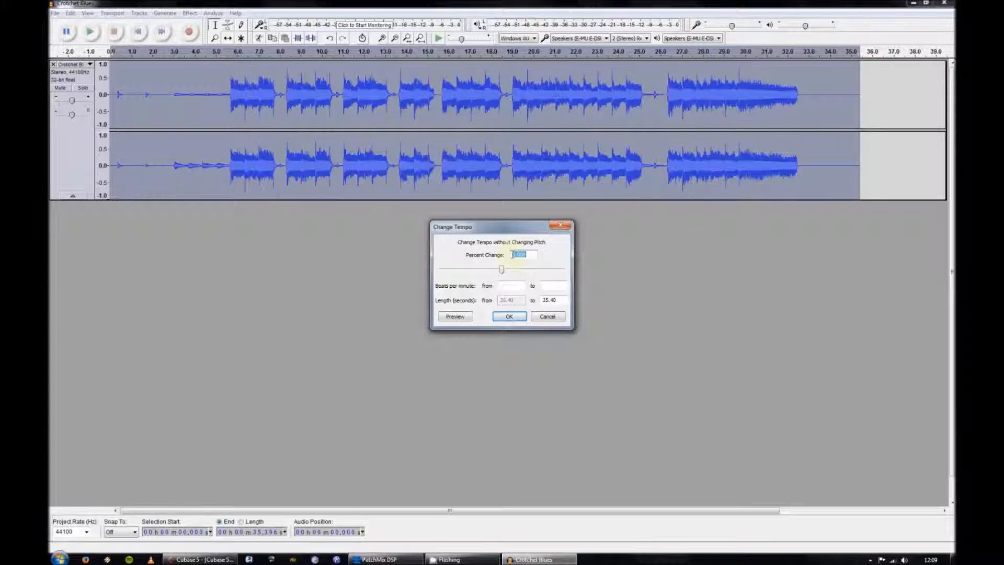
pyautogui.click(502, 271)
pyautogui.moveTo(501, 272)
pyautogui.mouseDown()
pyautogui.moveTo(484, 270)
pyautogui.moveTo(499, 270)
pyautogui.mouseUp()
pyautogui.click(513, 255)
pyautogui.moveTo(518, 254); pyautogui.dragTo(507, 252)
pyautogui.write('-10')
pyautogui.press('BackSpace')
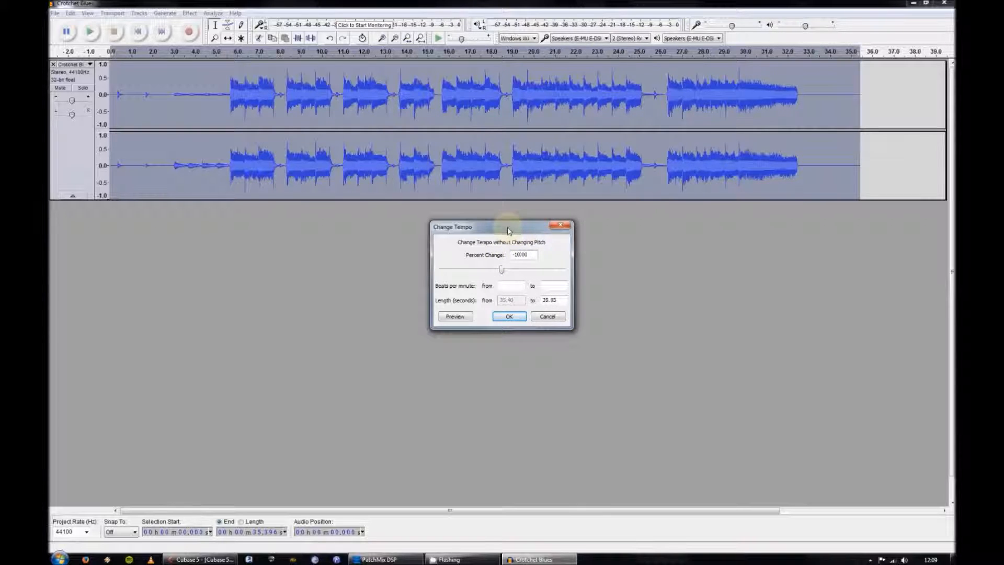
pyautogui.press('BackSpace')
pyautogui.press('BackSpace')
pyautogui.press('BackSpace')
pyautogui.write('-50')
pyautogui.click(511, 317)
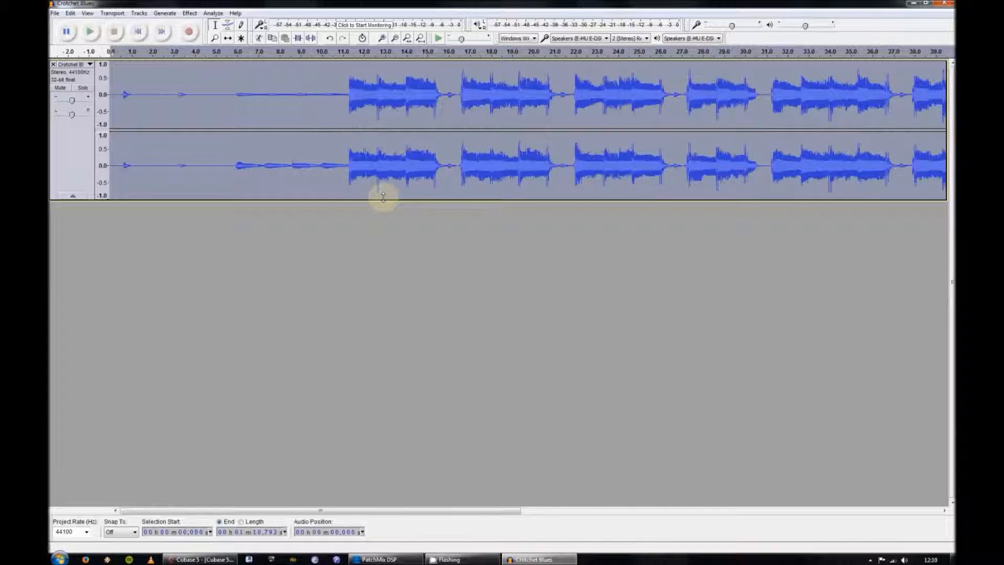
# Play the slowed track from about 6 seconds to hear the new tempo, and stop playback
pyautogui.moveTo(195, 84); pyautogui.dragTo(772, 110)
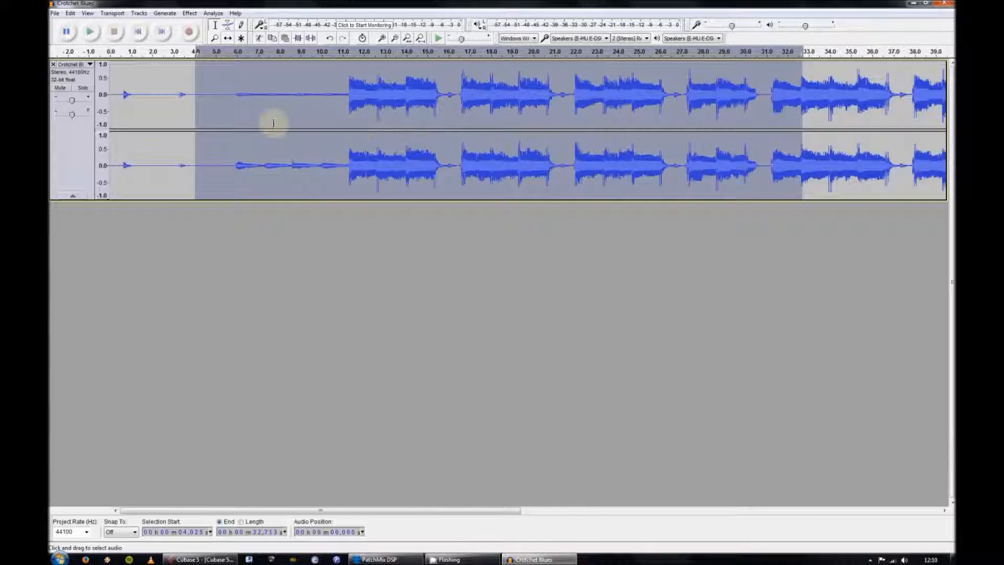
pyautogui.click(238, 103)
pyautogui.press('space')
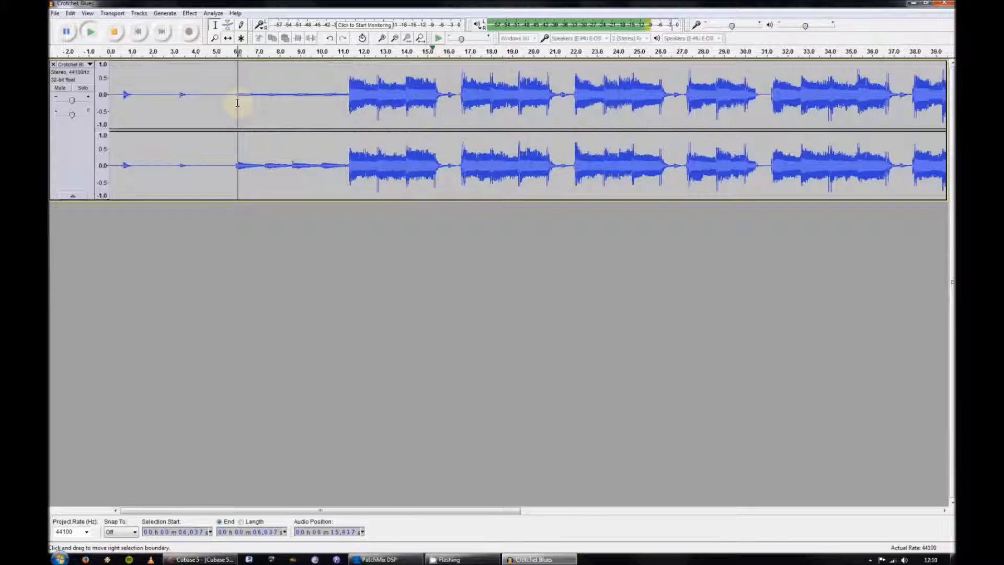
pyautogui.press('space')
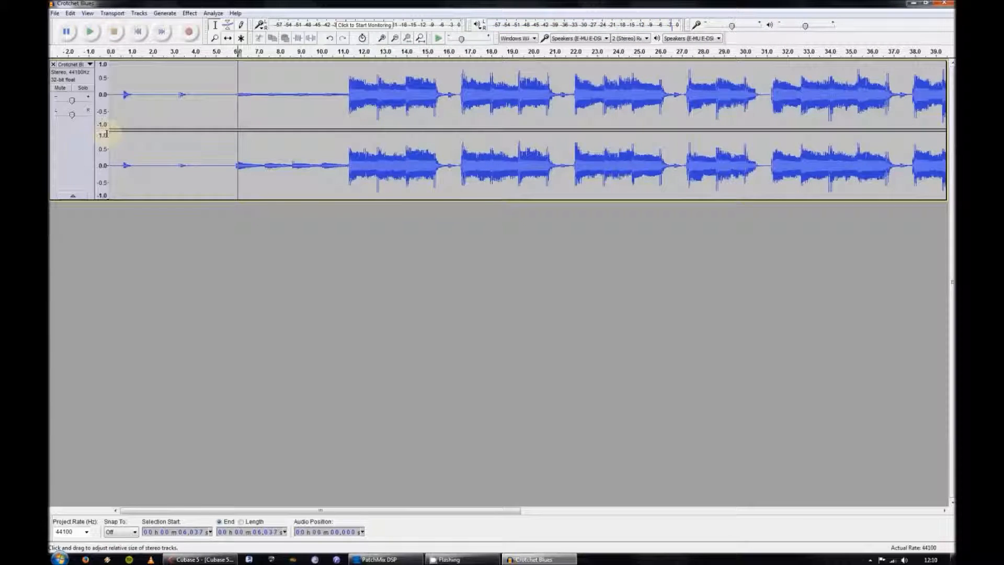
# Select the whole track and undo the -50 percent tempo change
pyautogui.click(77, 152)
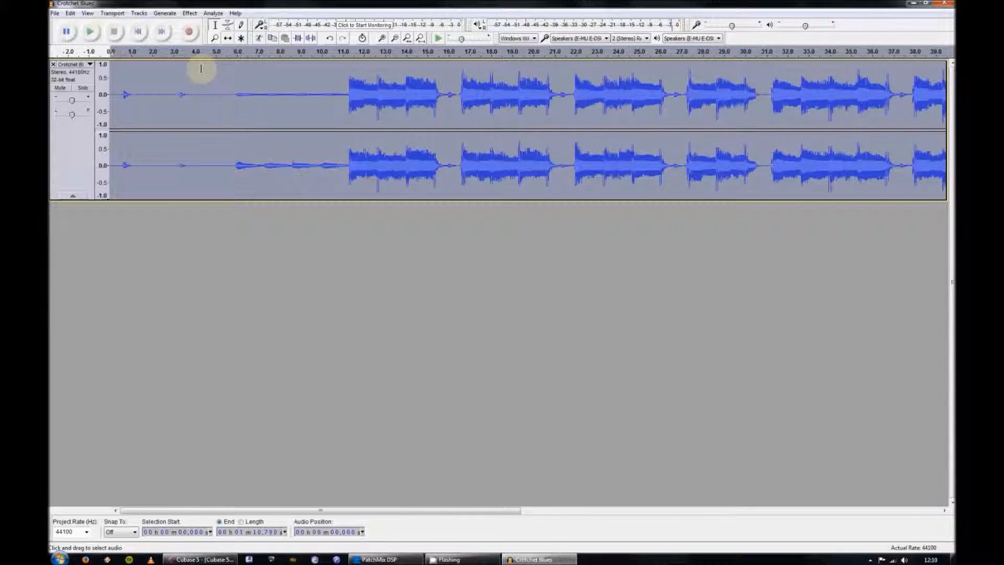
pyautogui.click(70, 14)
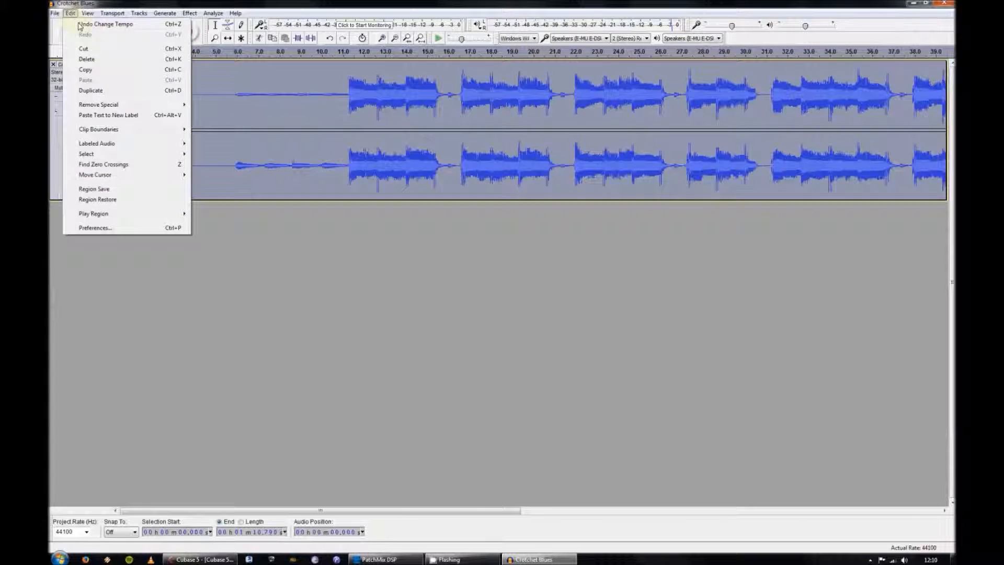
pyautogui.click(80, 24)
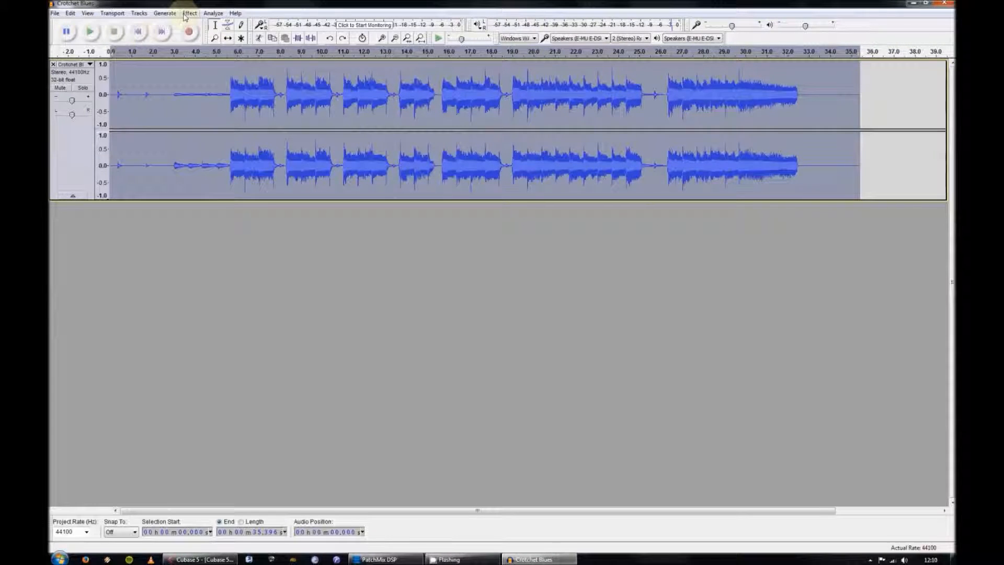
# Apply Change Tempo to the whole track with a percent change of -20
pyautogui.click(187, 14)
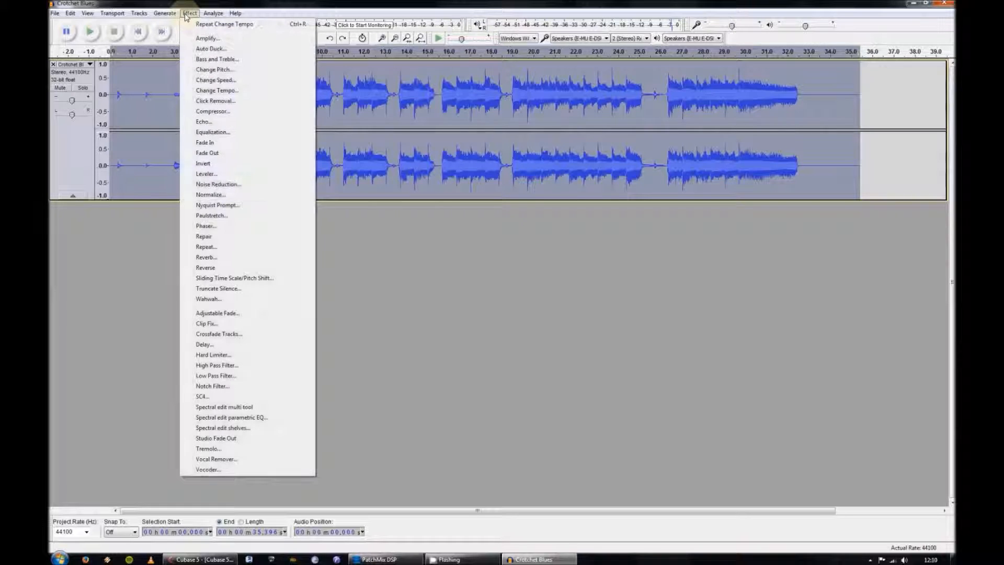
pyautogui.click(209, 90)
pyautogui.click(516, 255)
pyautogui.moveTo(470, 274); pyautogui.dragTo(491, 275)
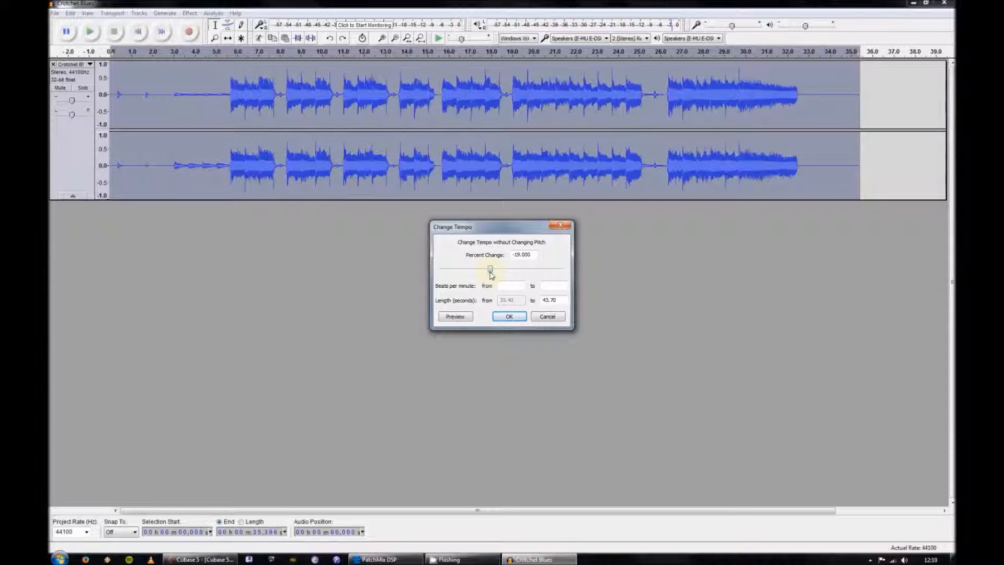
pyautogui.moveTo(492, 276); pyautogui.dragTo(490, 275)
pyautogui.click(507, 316)
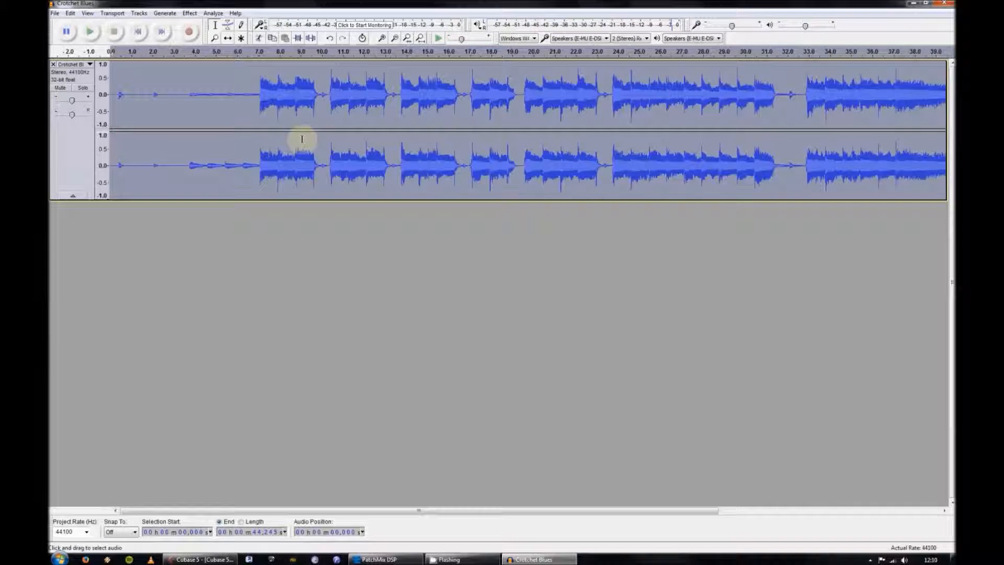
# Listen to the track from about 3 seconds at the -20 percent tempo, and stop playback
pyautogui.click(172, 102)
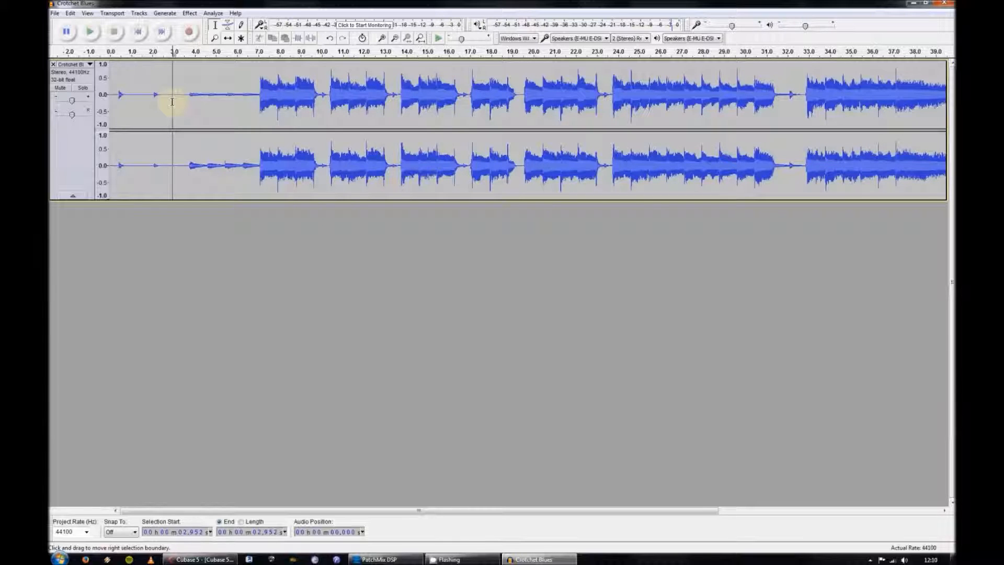
pyautogui.press('space')
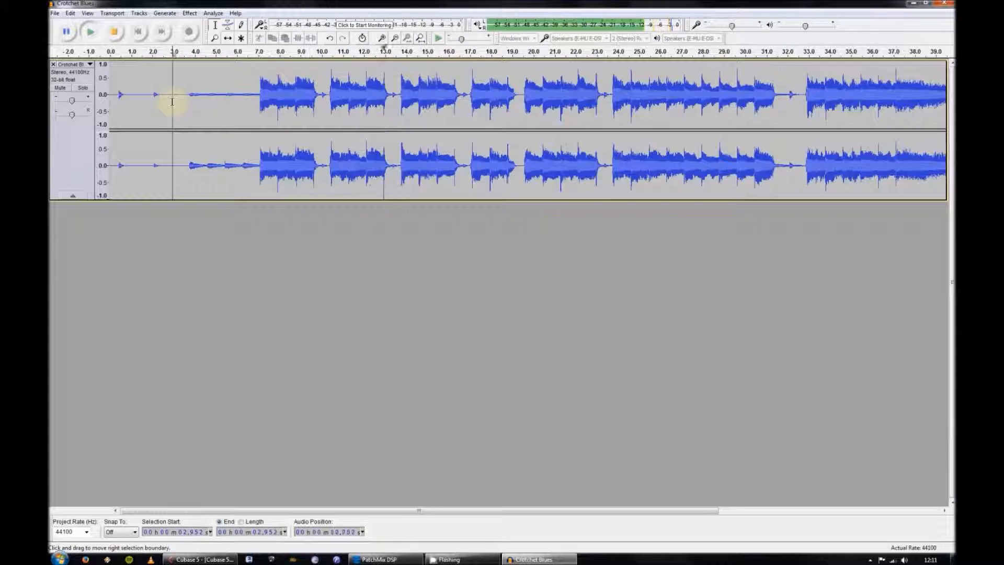
pyautogui.press('space')
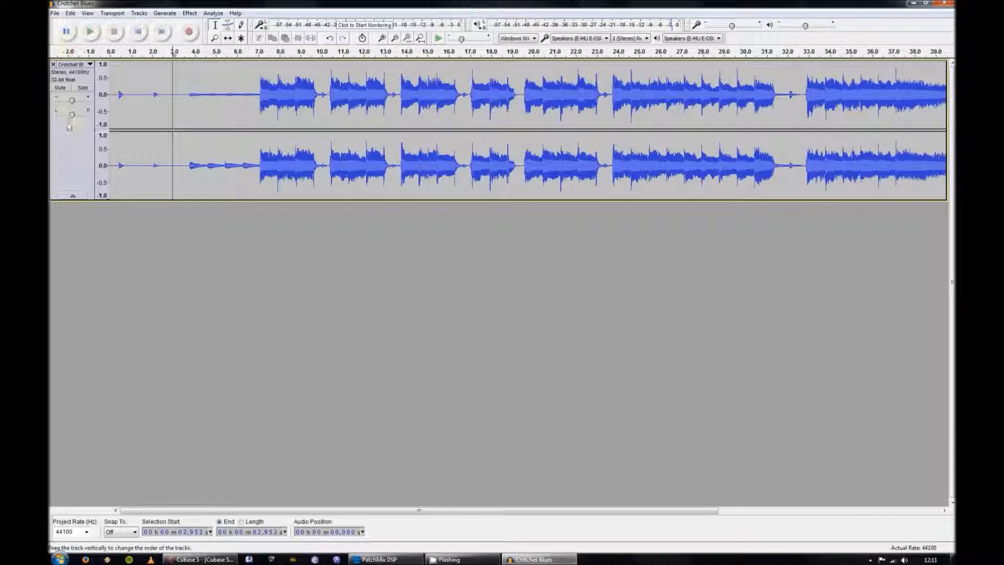
# Undo the -20 percent tempo change and reselect the entire Crotchet Blues track
pyautogui.click(71, 13)
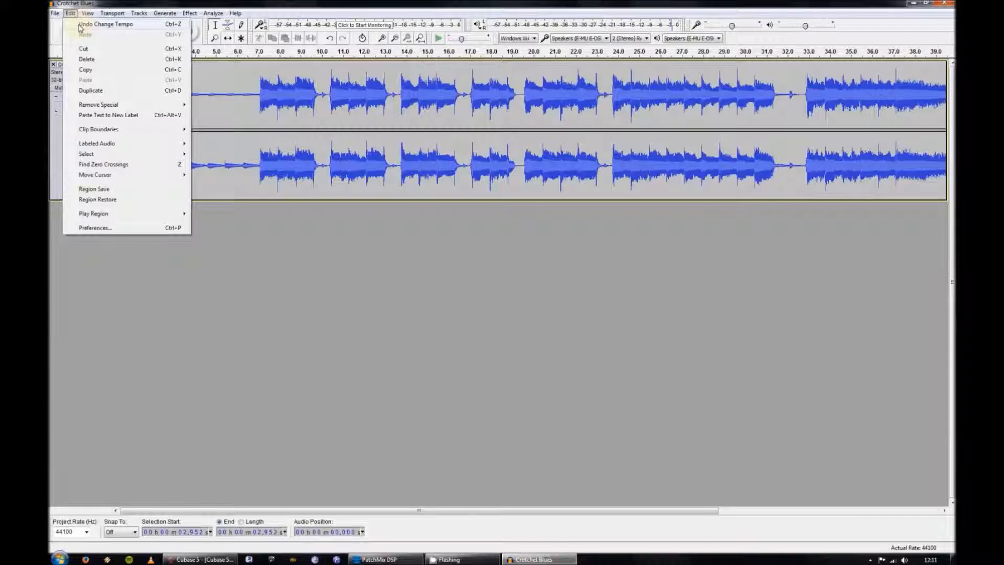
pyautogui.click(80, 25)
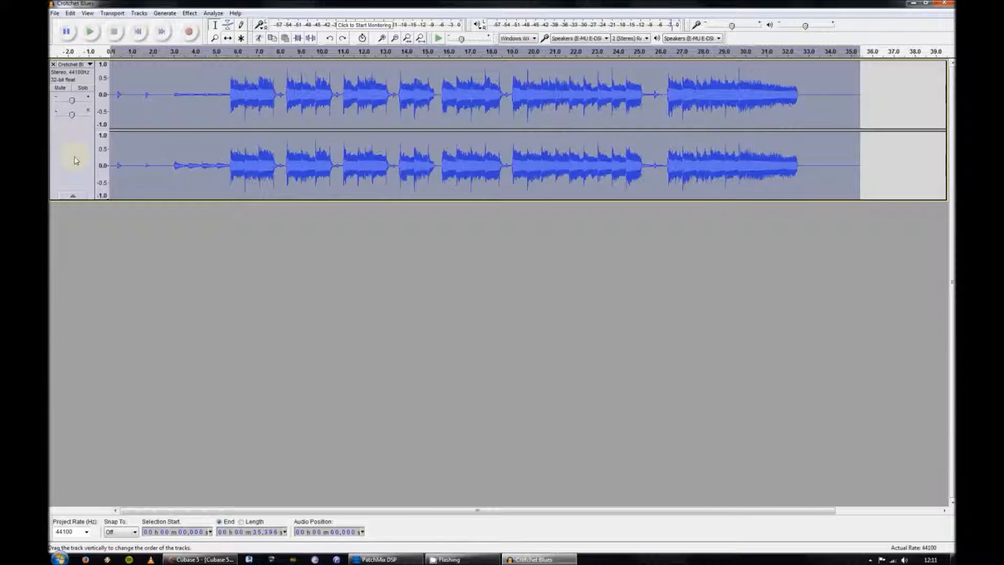
pyautogui.click(78, 217)
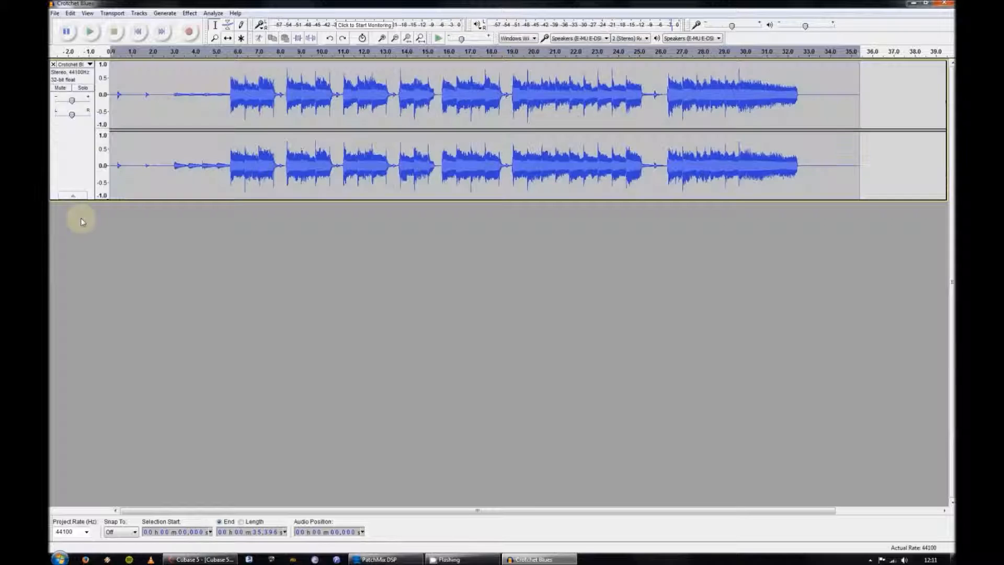
pyautogui.click(73, 168)
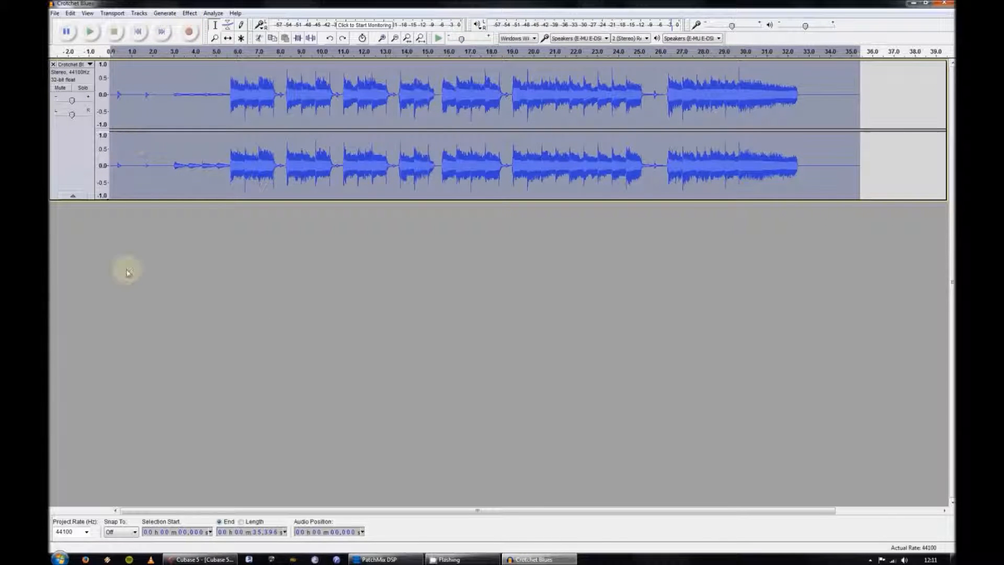
# Open Change Tempo for the selected track and try a percent change of -15 followed by a milder slowdown
pyautogui.click(190, 13)
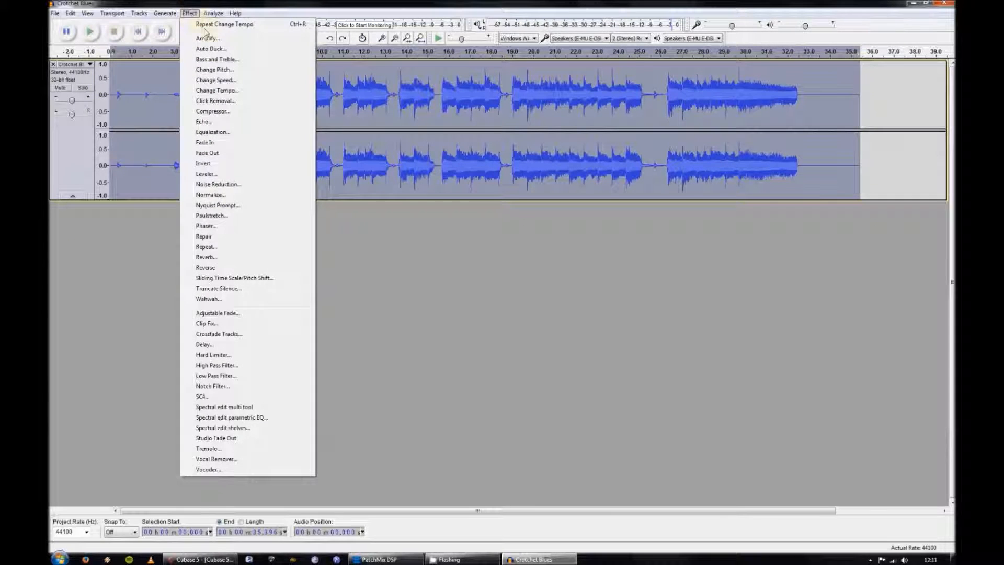
pyautogui.click(225, 92)
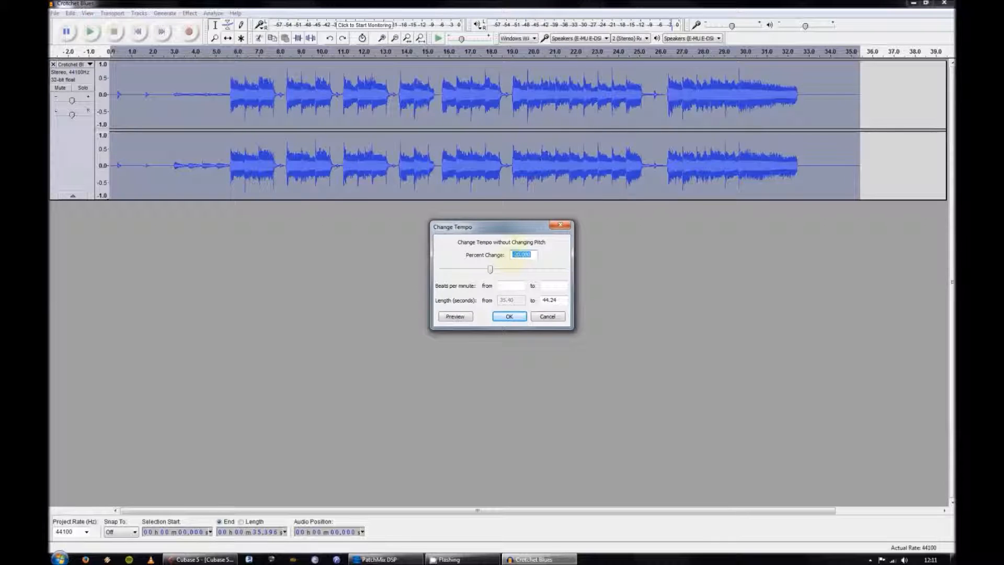
pyautogui.moveTo(491, 270); pyautogui.dragTo(492, 272)
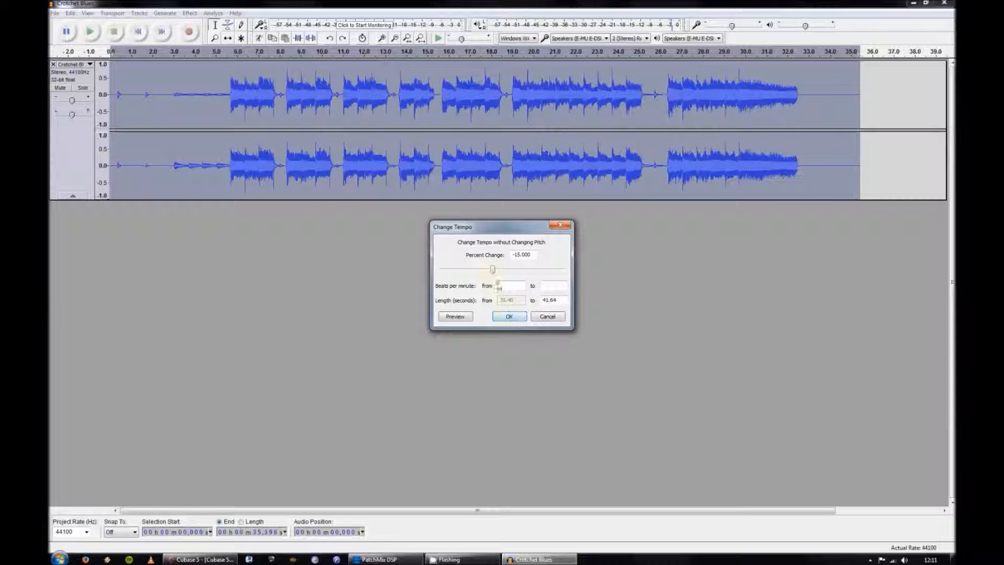
pyautogui.moveTo(492, 275); pyautogui.dragTo(499, 274)
pyautogui.moveTo(500, 274); pyautogui.dragTo(499, 275)
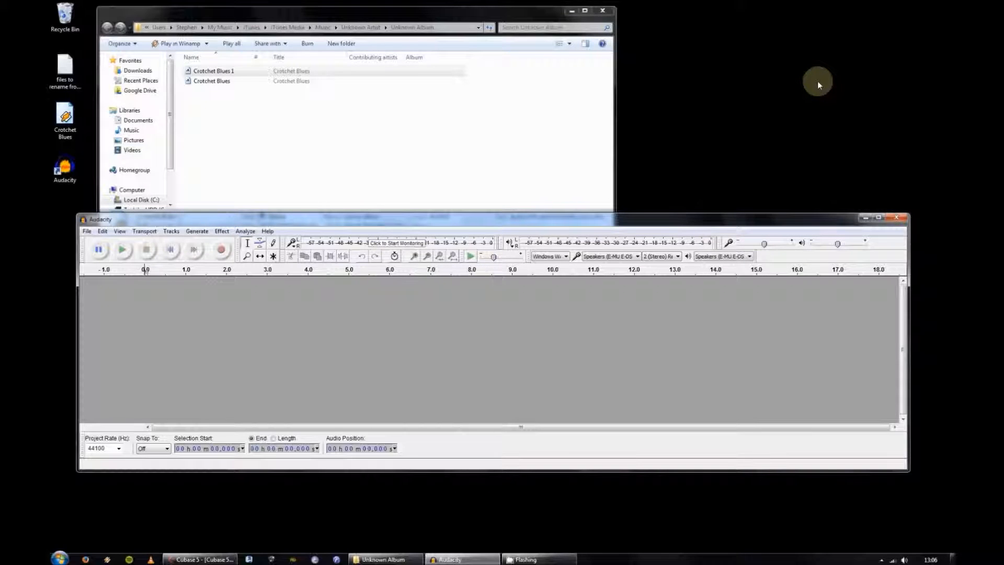
# Try to import the Crotchet Blues 1 m4a file from the Unknown Album folder into Audacity, and dismiss the import error
pyautogui.click(208, 143)
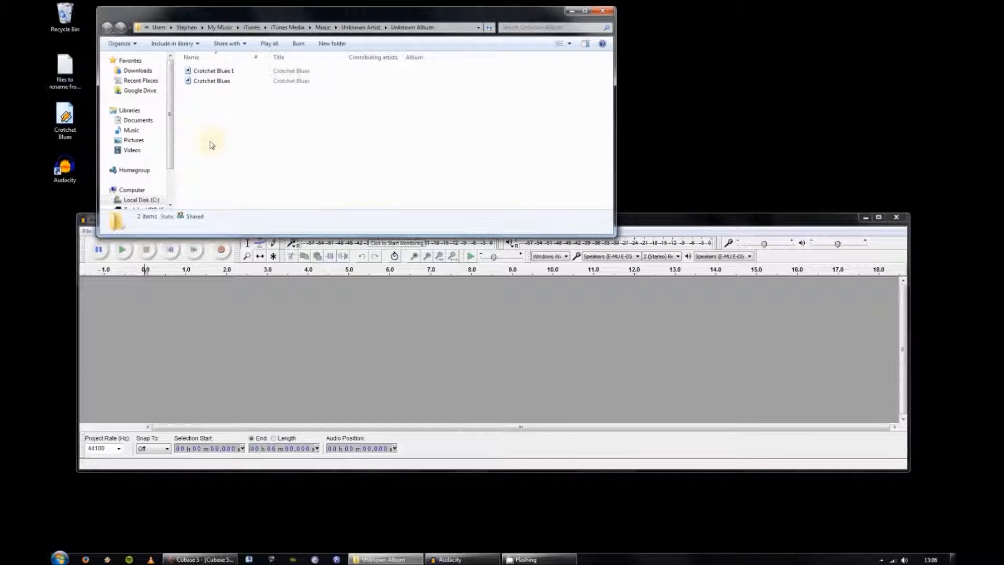
pyautogui.click(207, 71)
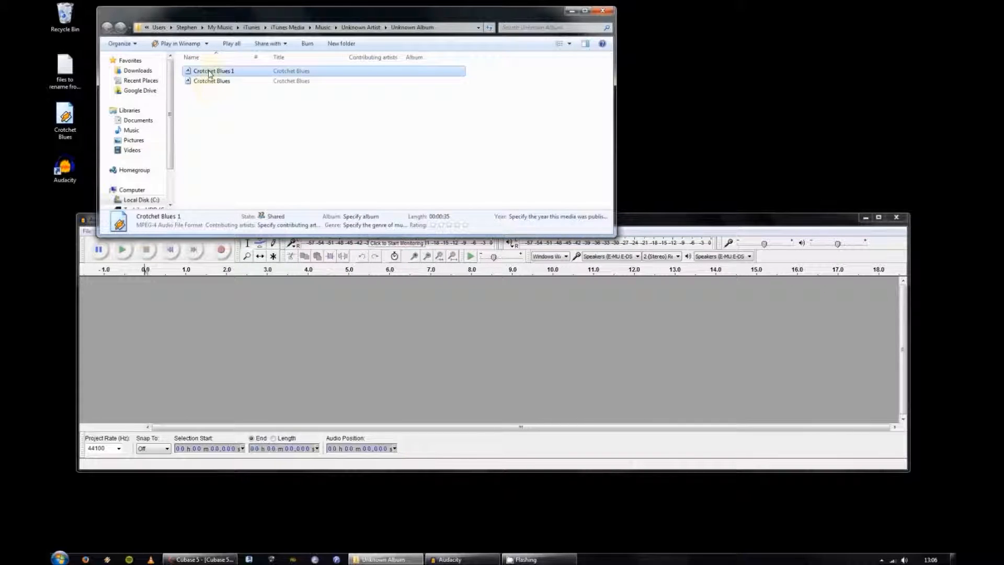
pyautogui.moveTo(209, 73); pyautogui.dragTo(291, 347)
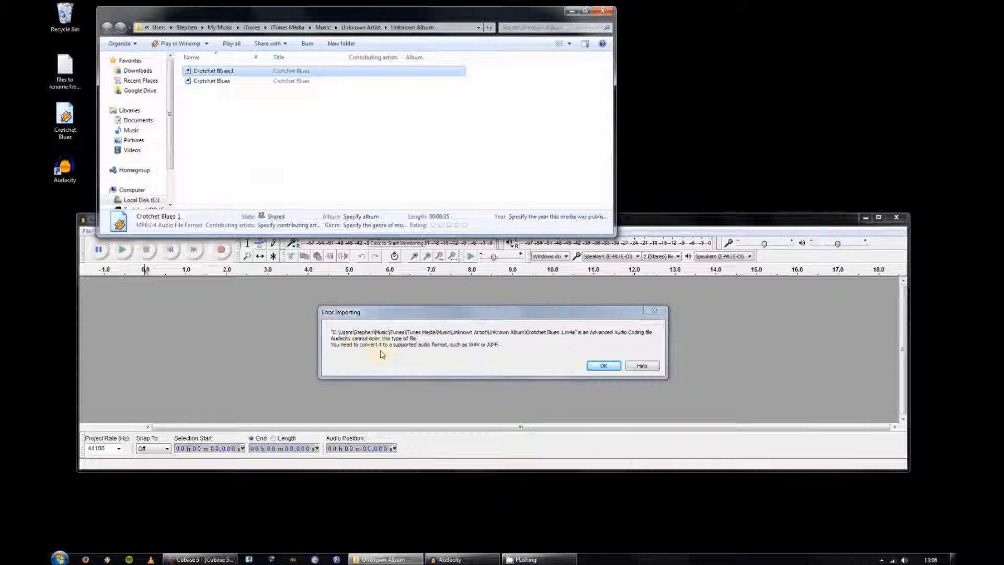
pyautogui.click(603, 366)
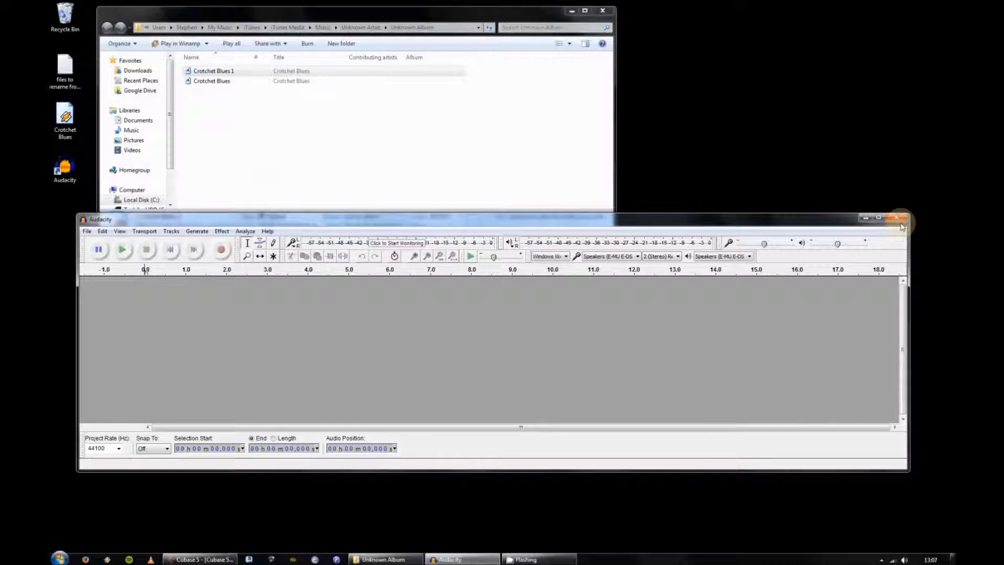
# Minimize the Audacity and Unknown Album windows, and switch to iTunes
pyautogui.click(863, 218)
pyautogui.click(572, 11)
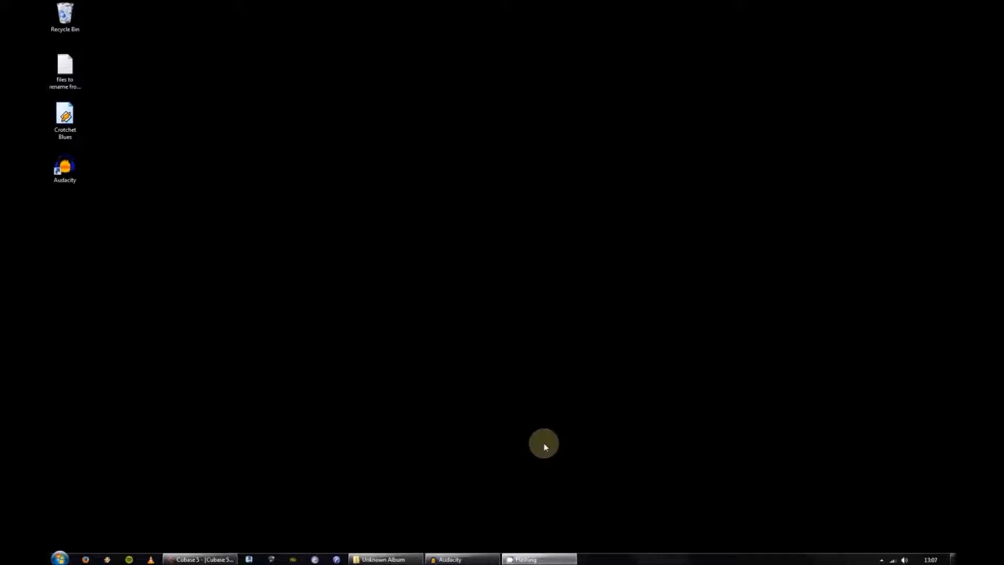
pyautogui.click(58, 558)
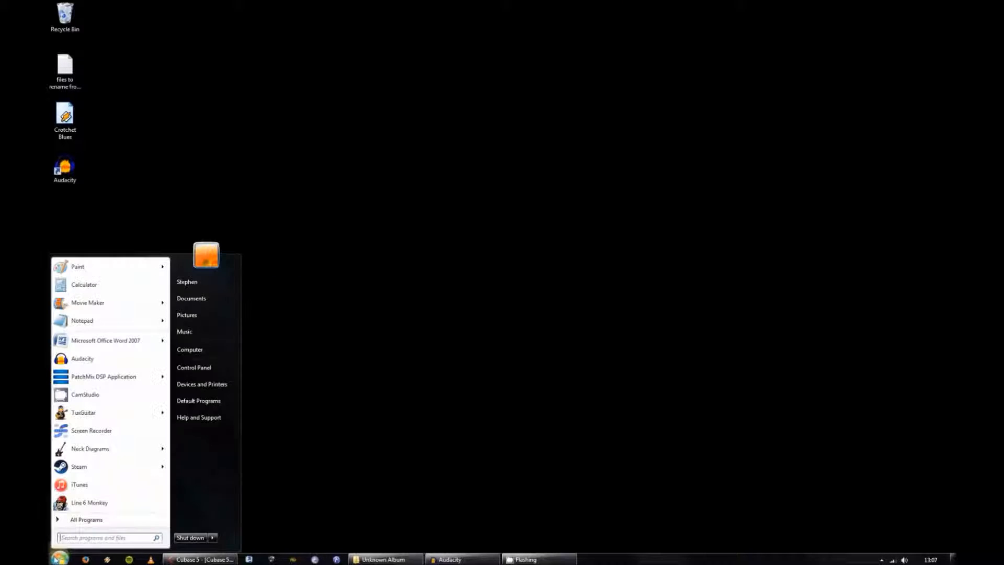
pyautogui.click(79, 484)
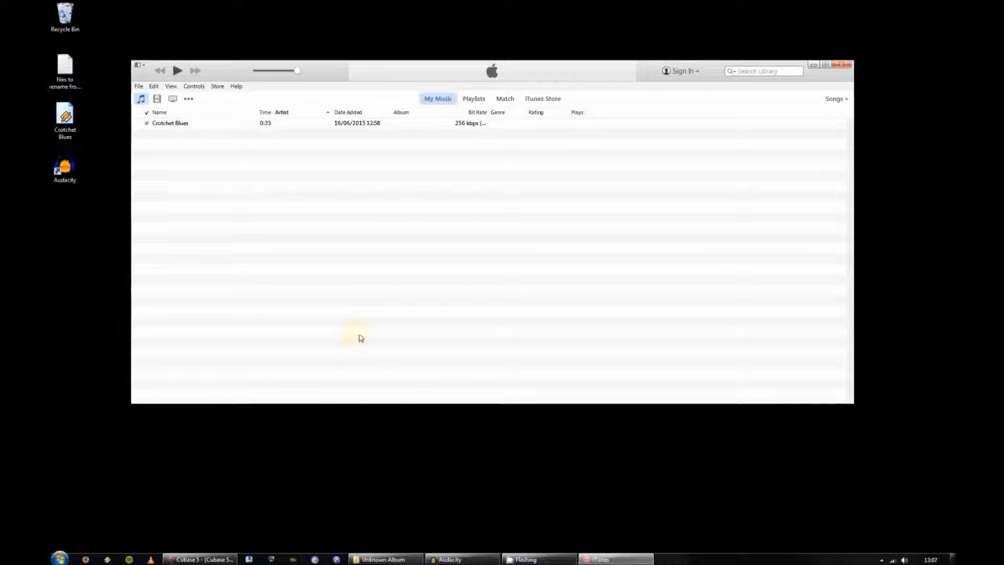
# Set the iTunes import settings to use the AIFF Encoder, and apply the preferences
pyautogui.click(140, 68)
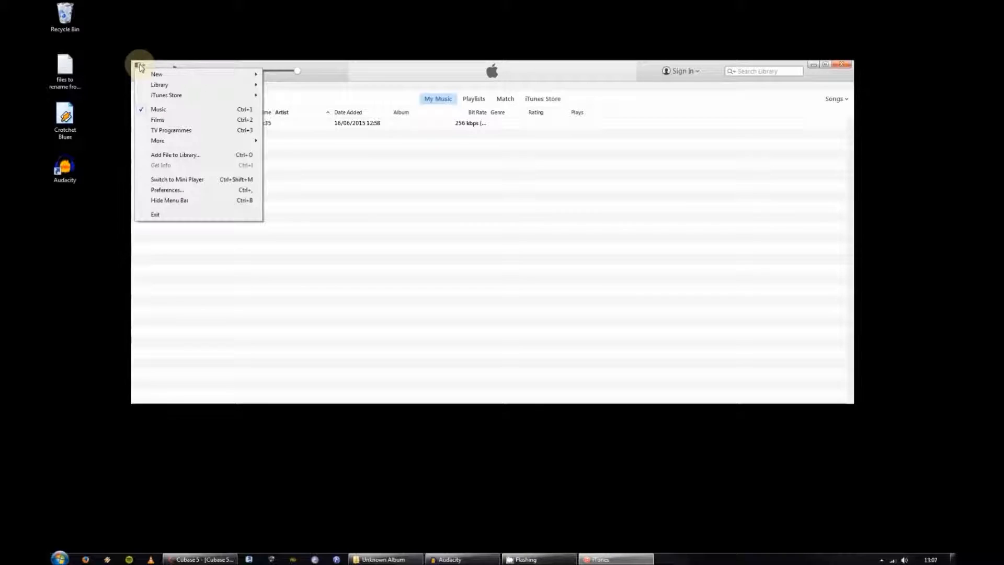
pyautogui.click(172, 192)
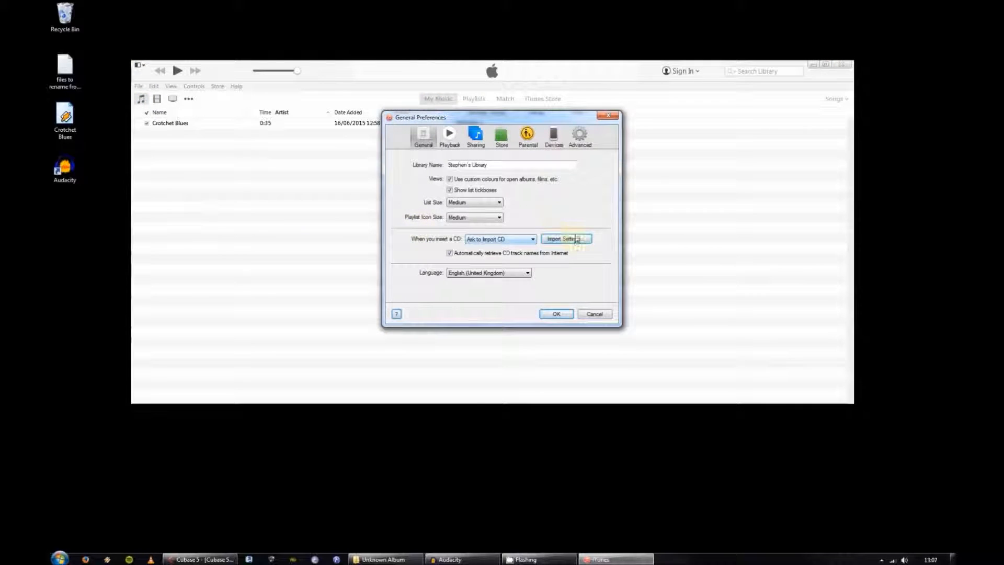
pyautogui.click(576, 239)
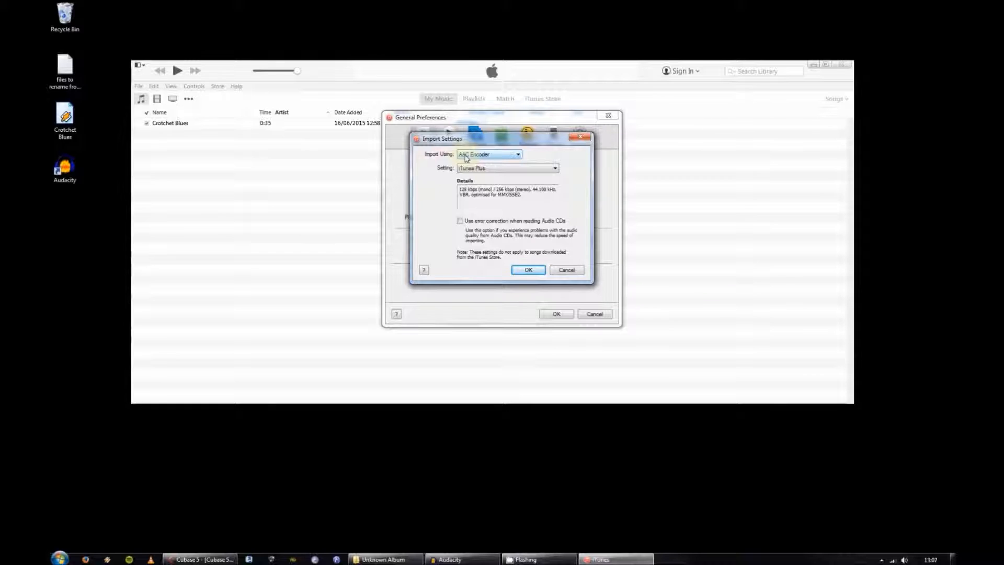
pyautogui.click(487, 156)
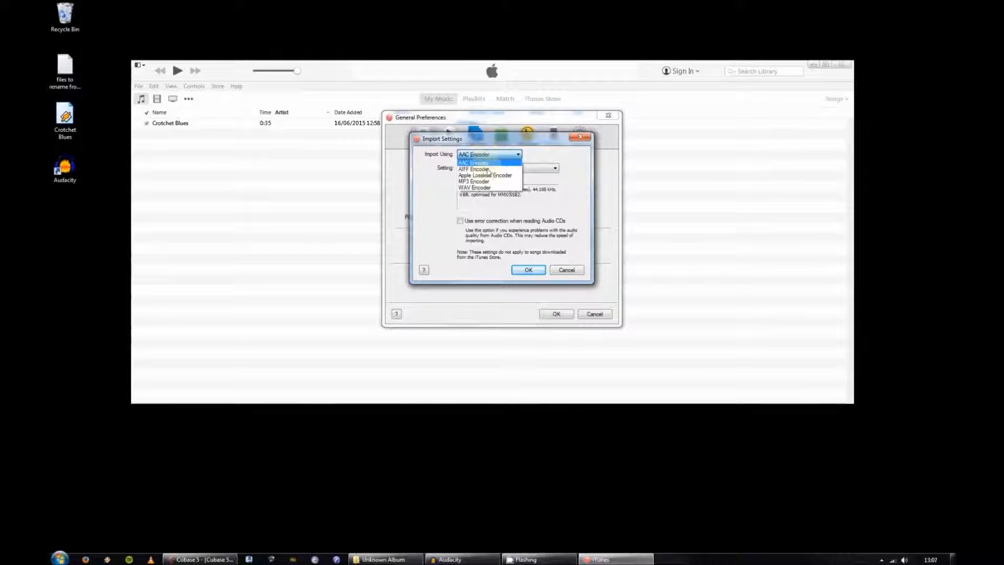
pyautogui.click(488, 170)
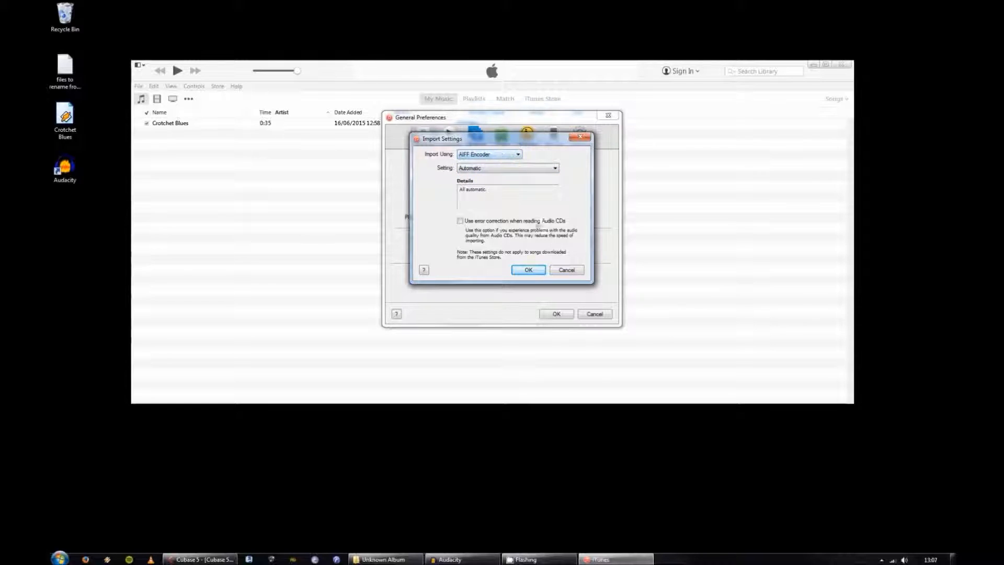
pyautogui.click(528, 270)
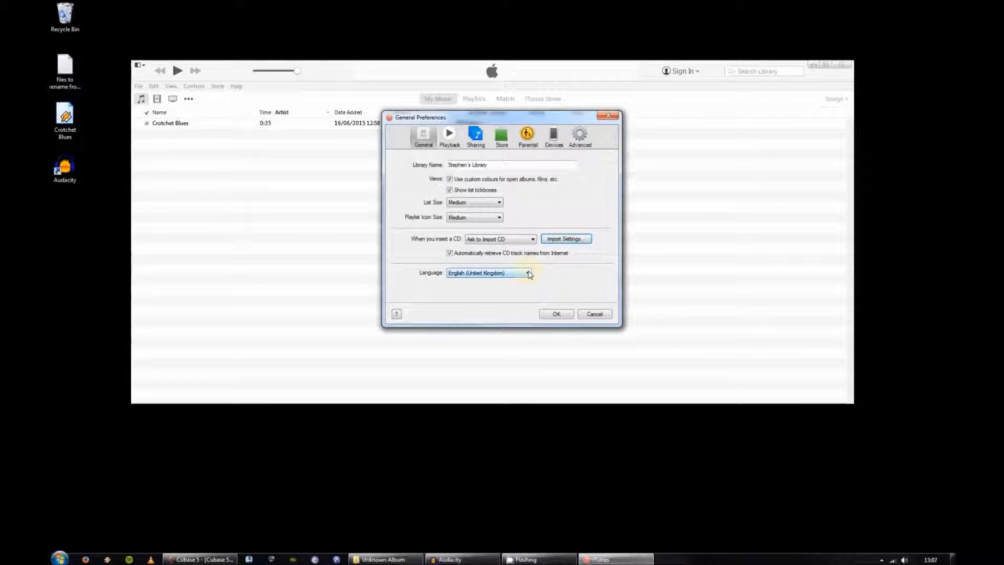
pyautogui.click(555, 314)
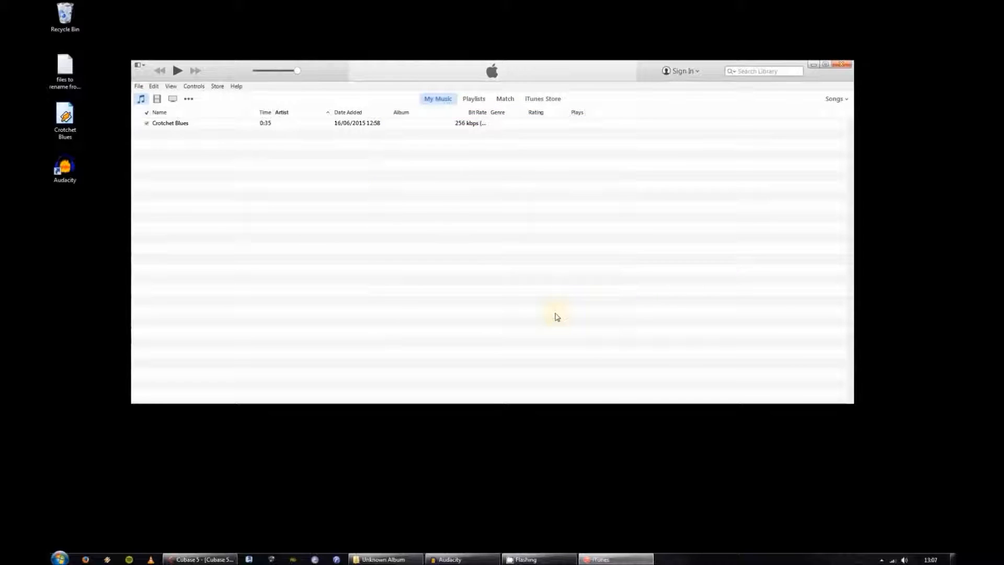
# Create an AIFF version of the Crotchet Blues song in iTunes and import the new version into Audacity
pyautogui.rightClick(213, 128)
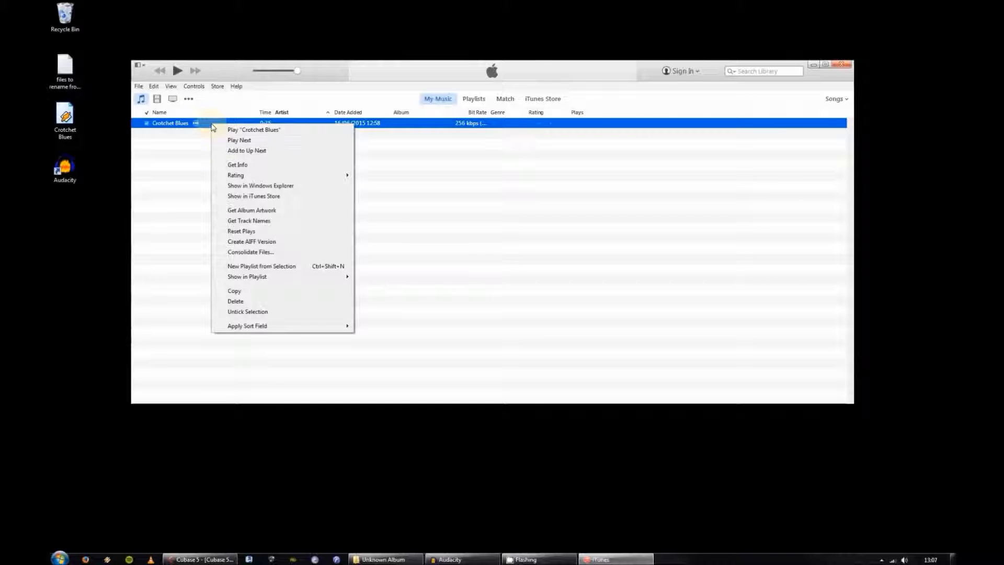
pyautogui.click(283, 245)
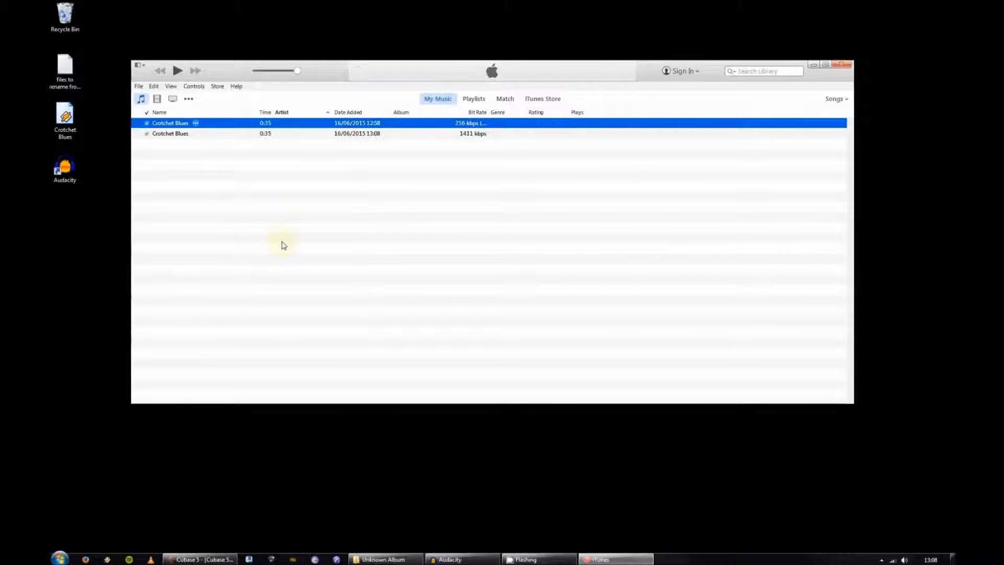
pyautogui.click(197, 134)
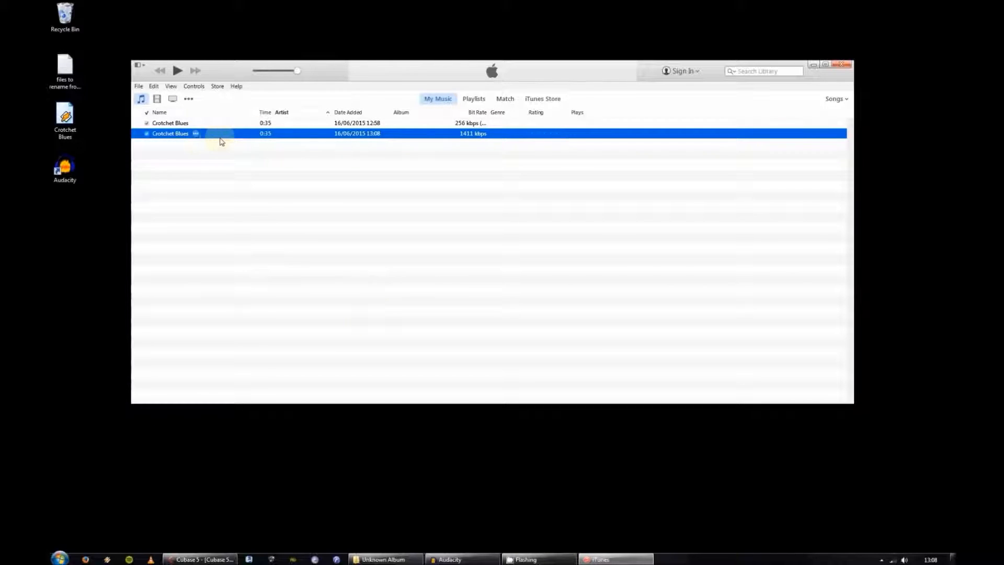
pyautogui.moveTo(224, 138); pyautogui.dragTo(431, 347)
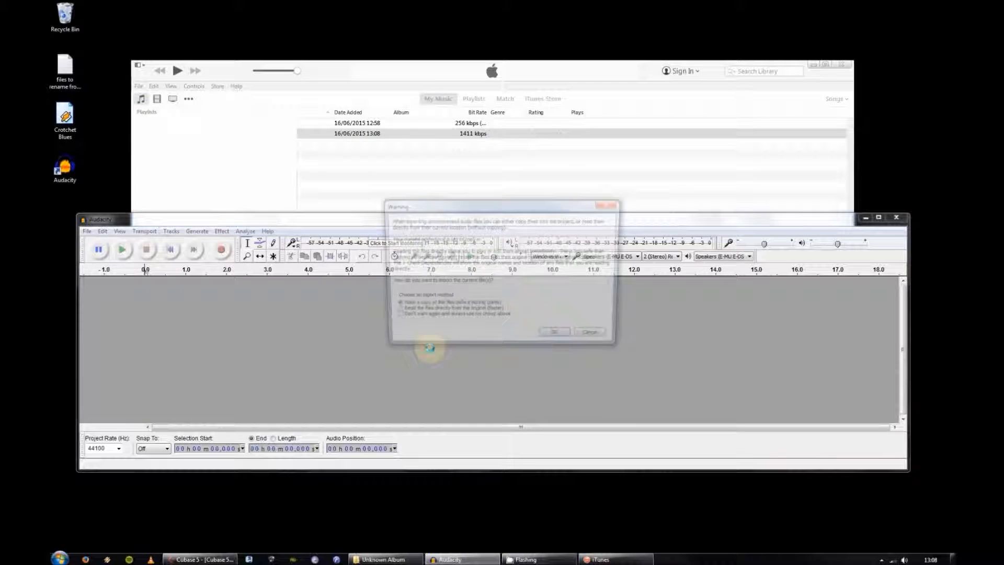
pyautogui.click(542, 337)
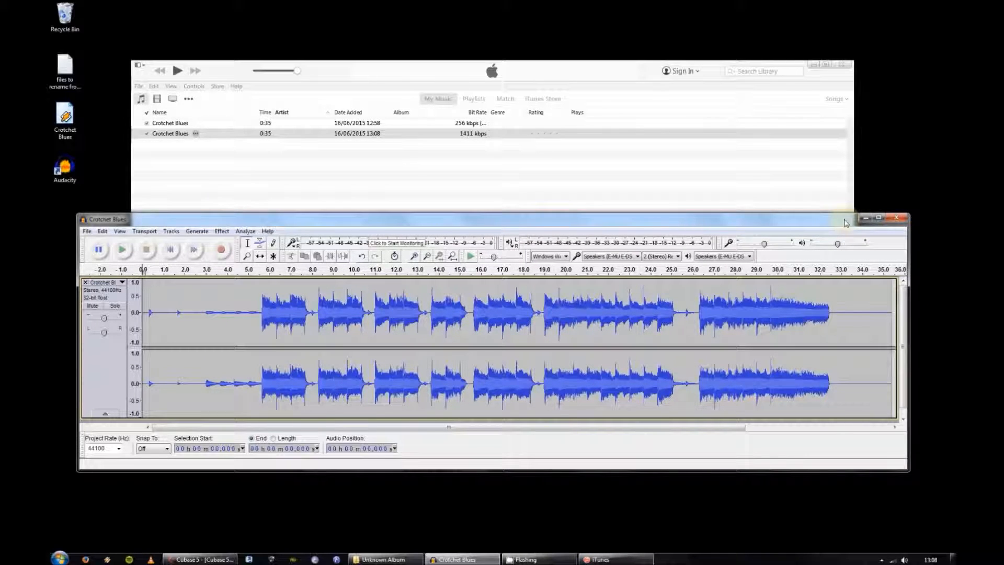
# Go back to iTunes, view the AIFF version's file in Windows Explorer, and close the folder
pyautogui.click(865, 217)
pyautogui.rightClick(225, 134)
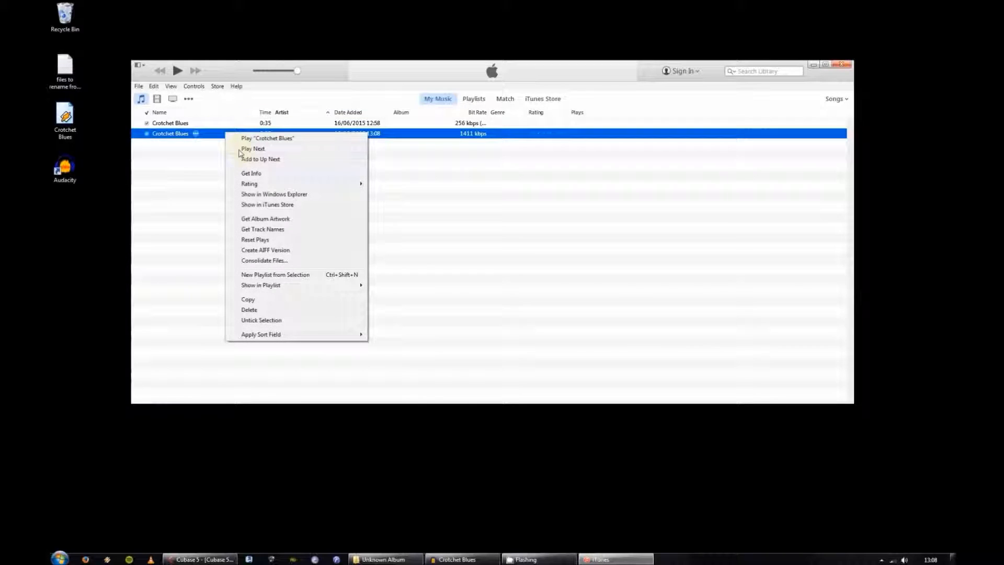
pyautogui.click(270, 194)
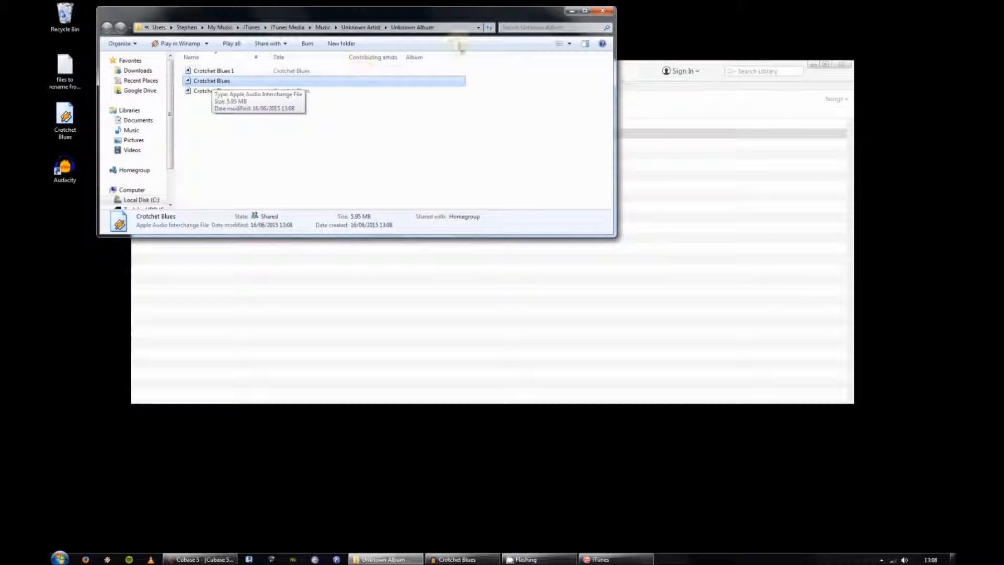
pyautogui.click(600, 11)
pyautogui.click(214, 123)
pyautogui.click(210, 134)
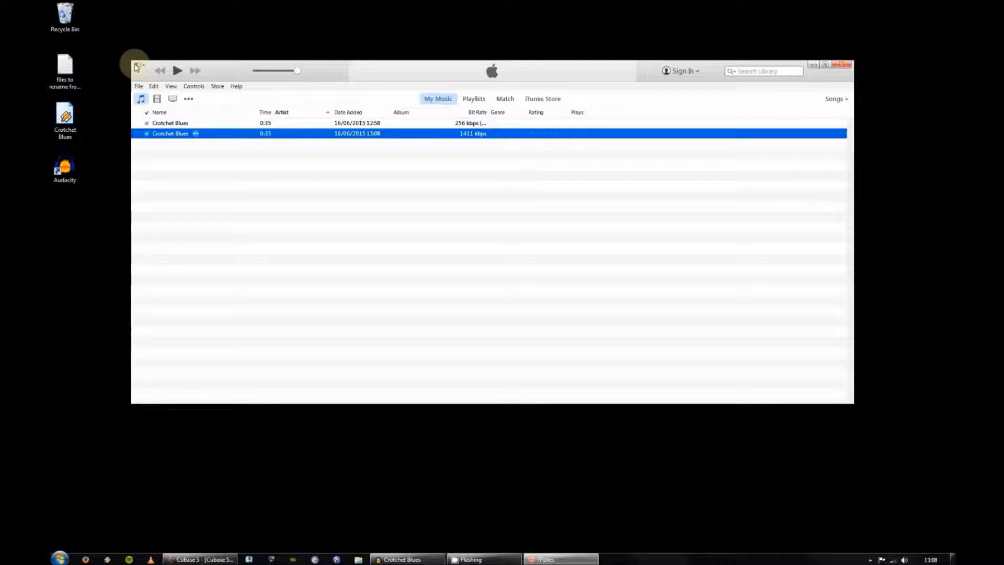
# Try the MP3 Encoder with the Custom setting in the iTunes import settings
pyautogui.click(136, 67)
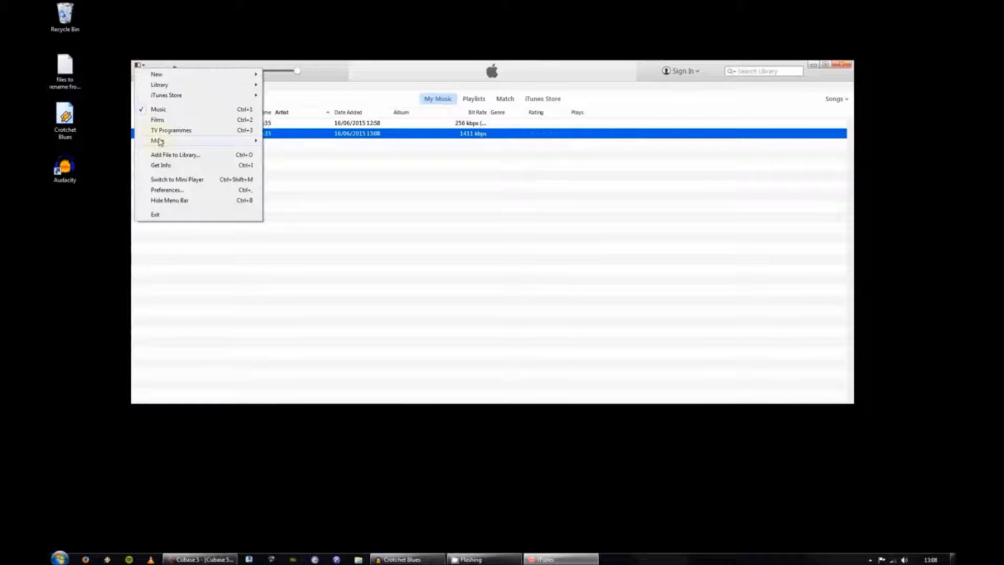
pyautogui.click(173, 191)
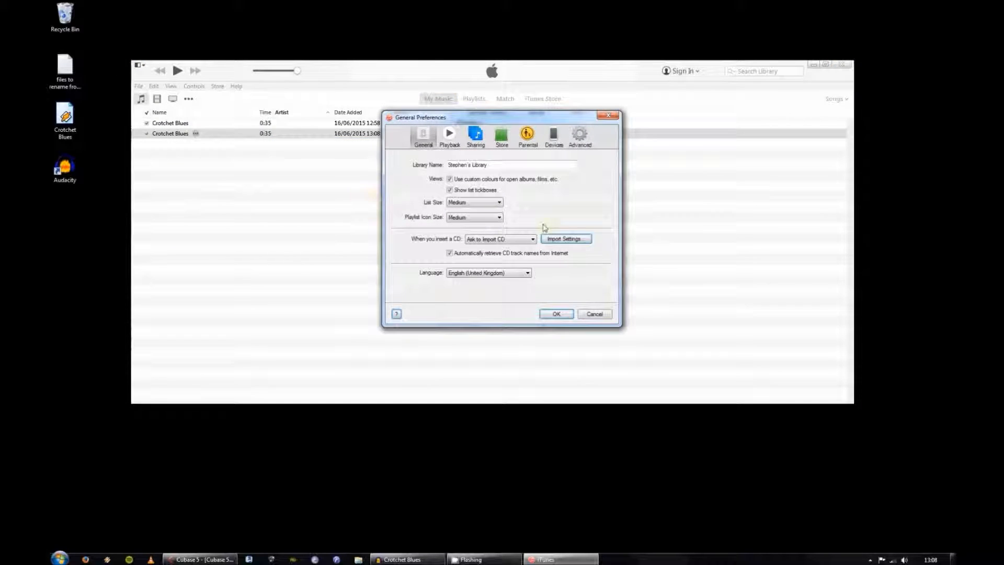
pyautogui.click(559, 236)
pyautogui.click(490, 154)
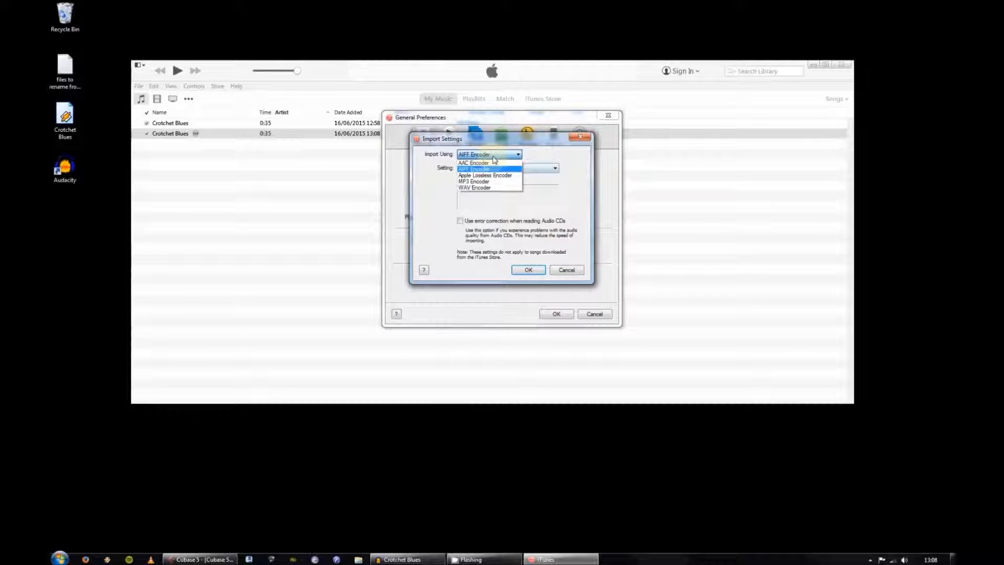
pyautogui.click(478, 181)
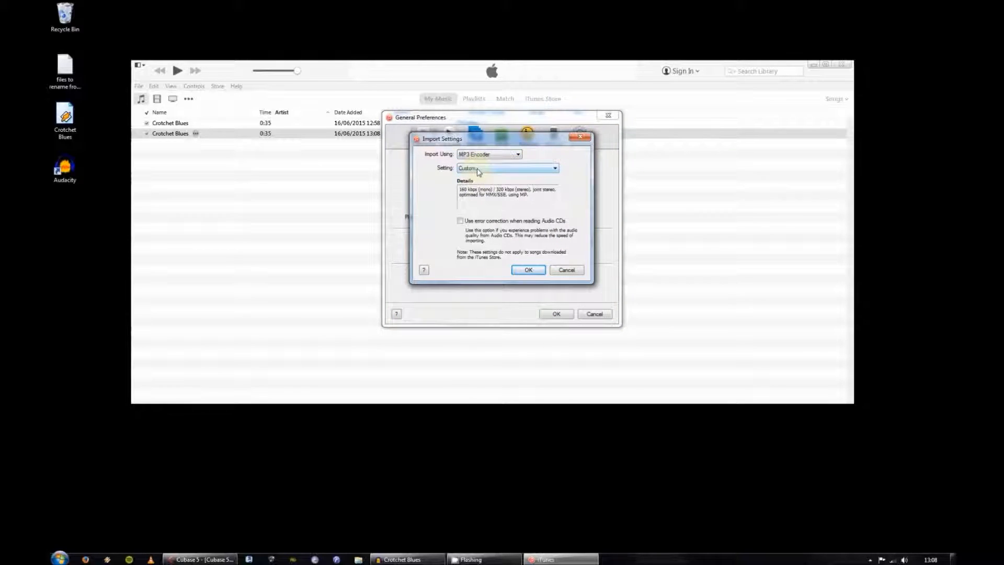
pyautogui.click(477, 170)
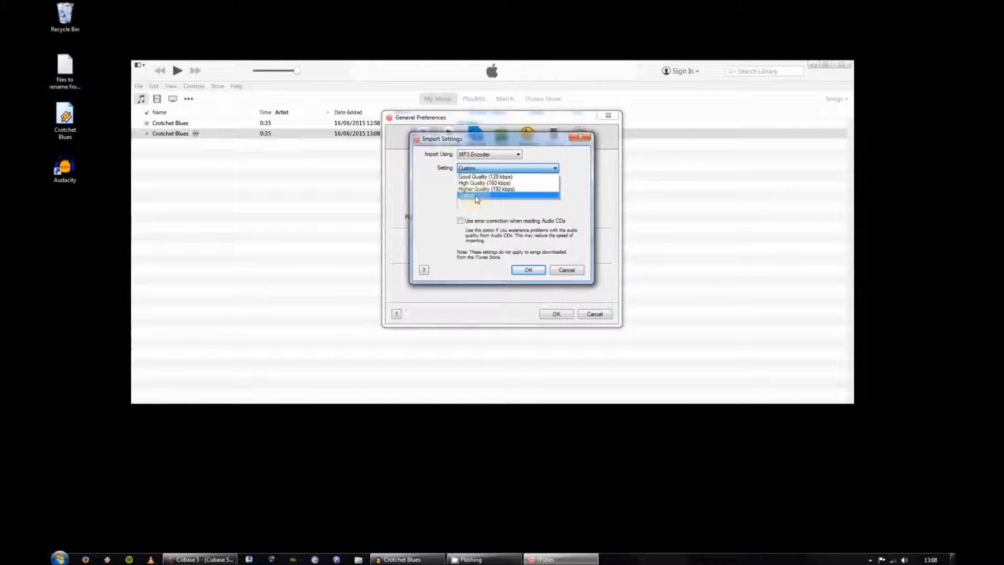
pyautogui.click(477, 196)
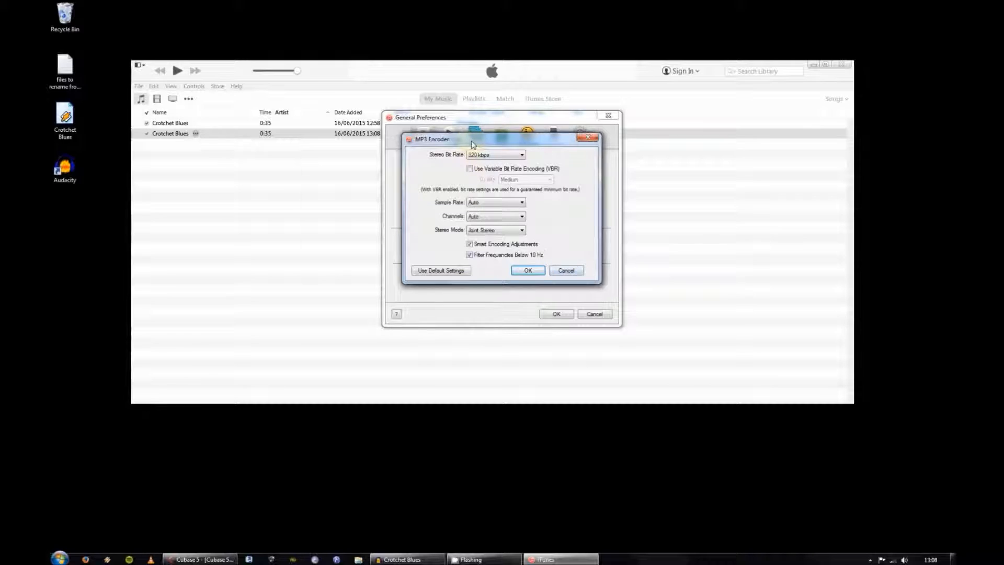
pyautogui.moveTo(472, 144); pyautogui.dragTo(301, 143)
pyautogui.click(361, 269)
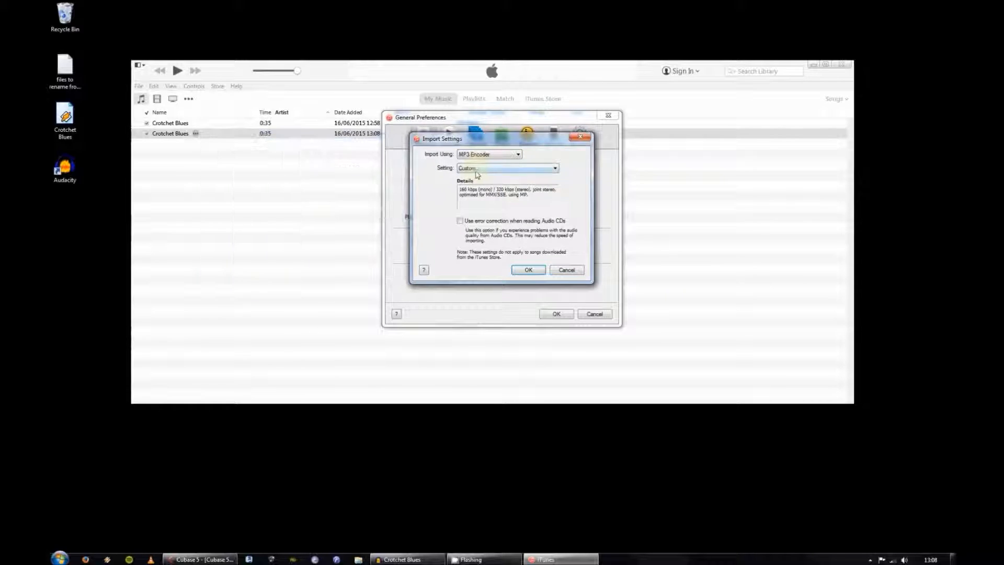
# Examine the stereo bit rates offered for custom MP3 encoding, and cancel the import settings and preferences
pyautogui.click(477, 175)
pyautogui.click(477, 197)
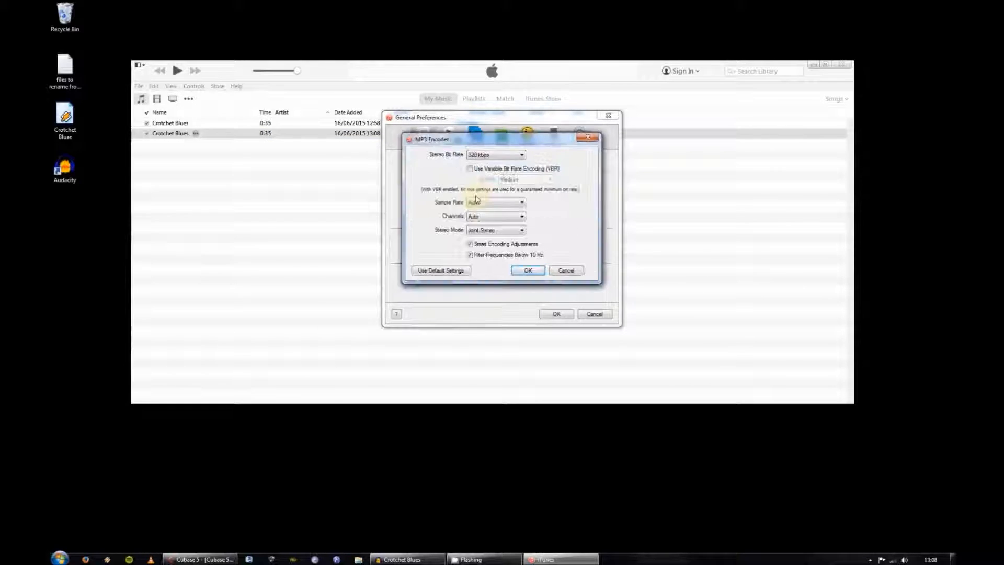
pyautogui.moveTo(473, 140); pyautogui.dragTo(356, 137)
pyautogui.click(375, 154)
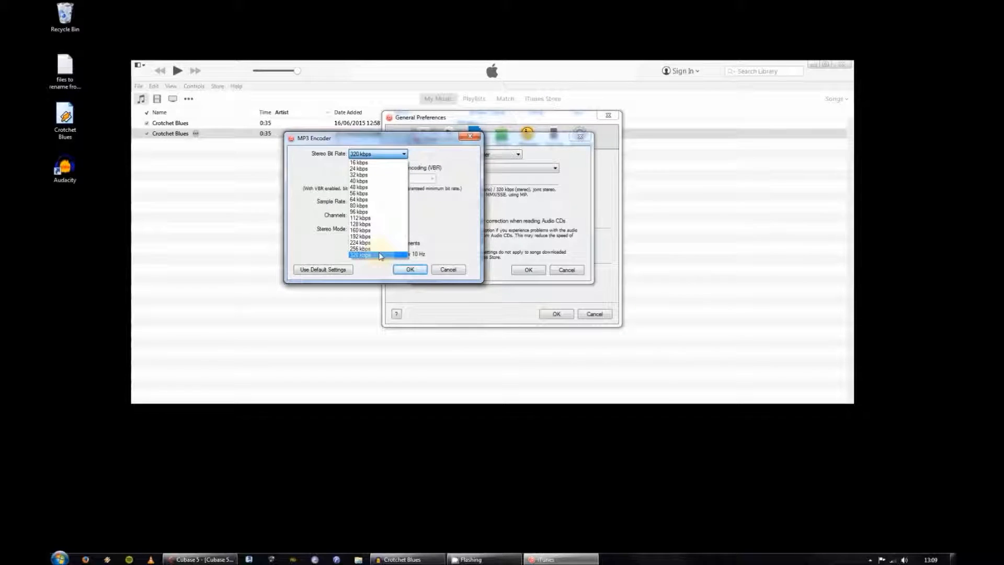
pyautogui.click(371, 224)
pyautogui.click(410, 269)
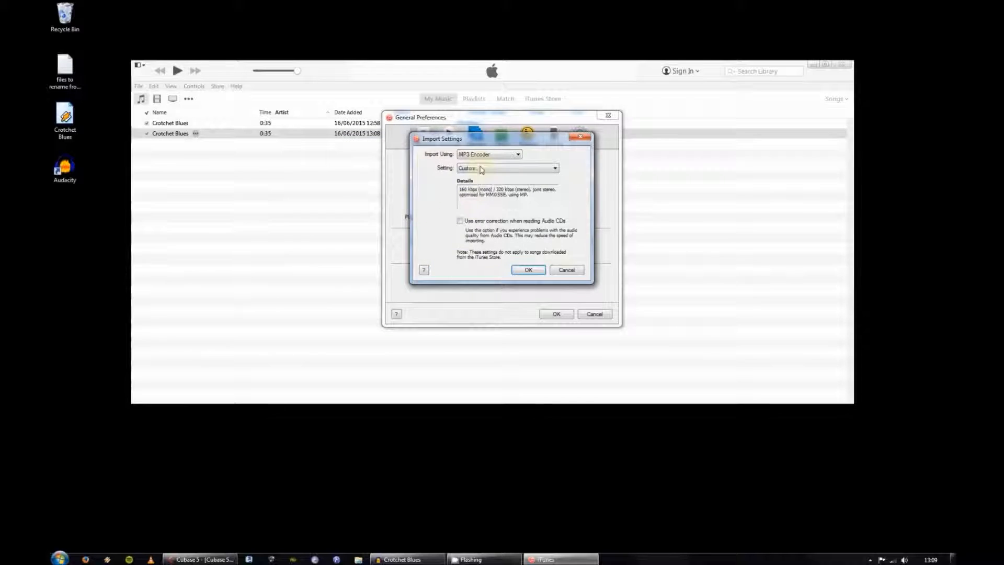
pyautogui.click(567, 272)
pyautogui.click(596, 314)
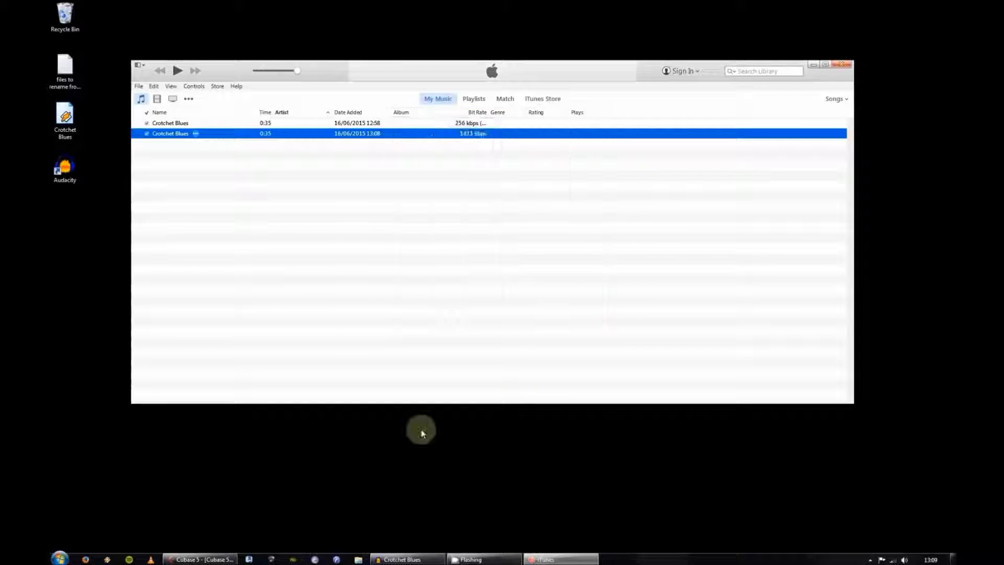
# Switch to Audacity and set up an MP3 export to the Desktop under the file name Crotchet Blues mp3
pyautogui.click(398, 559)
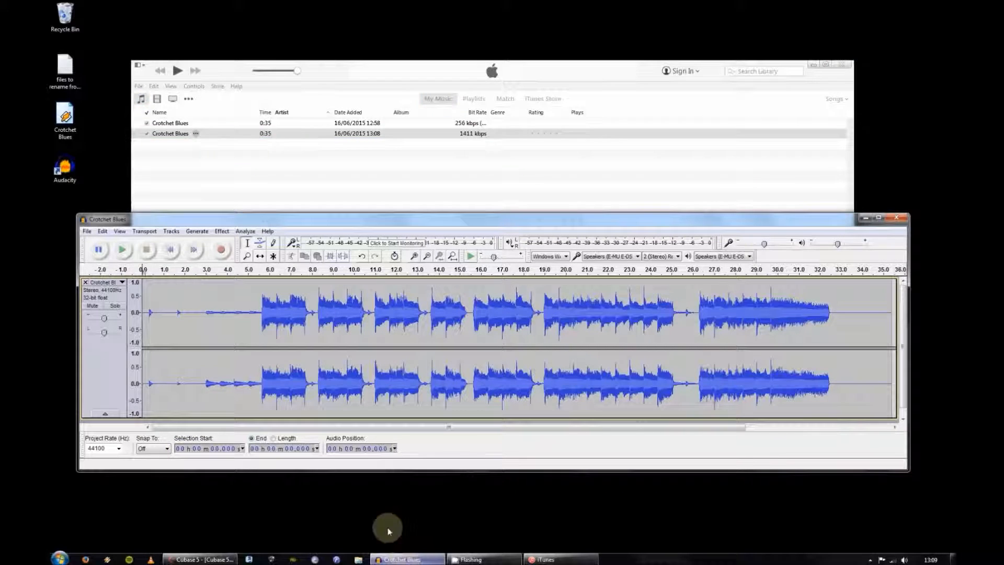
pyautogui.click(109, 357)
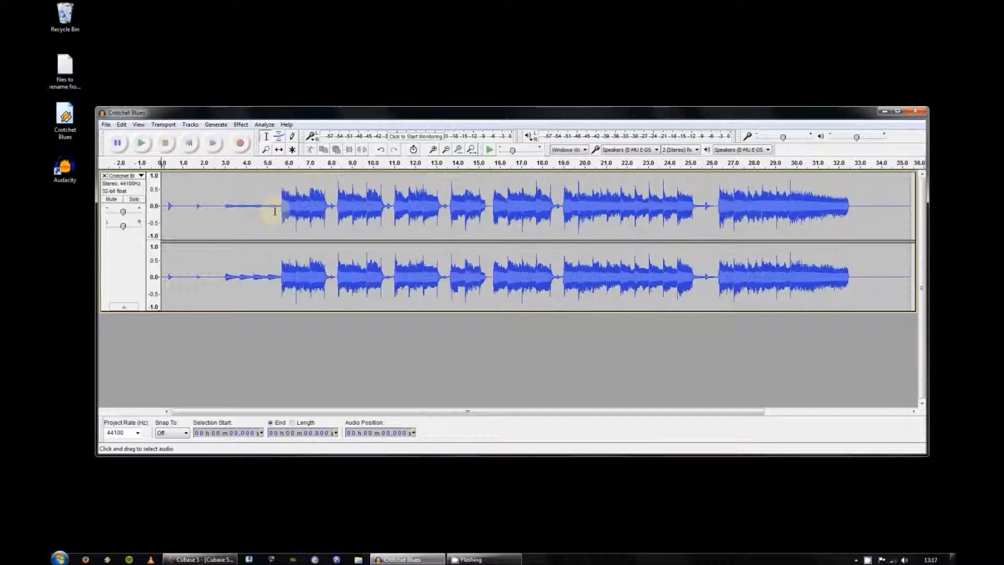
pyautogui.click(105, 124)
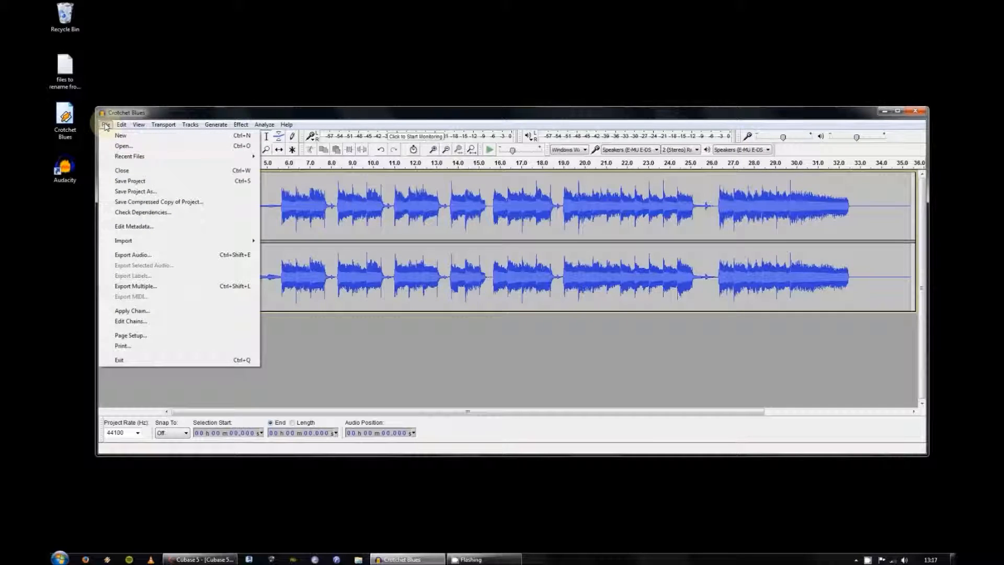
pyautogui.click(142, 255)
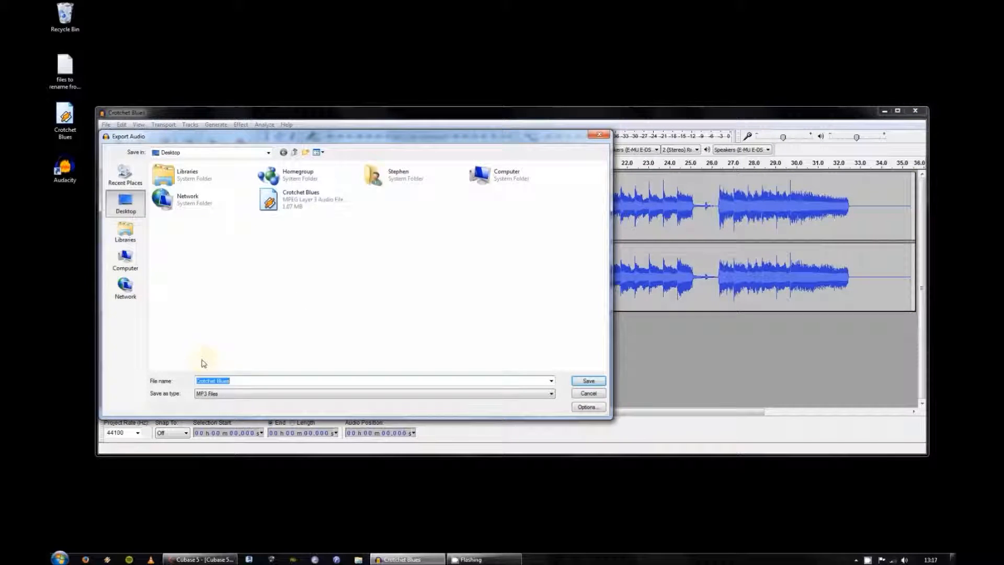
pyautogui.click(235, 381)
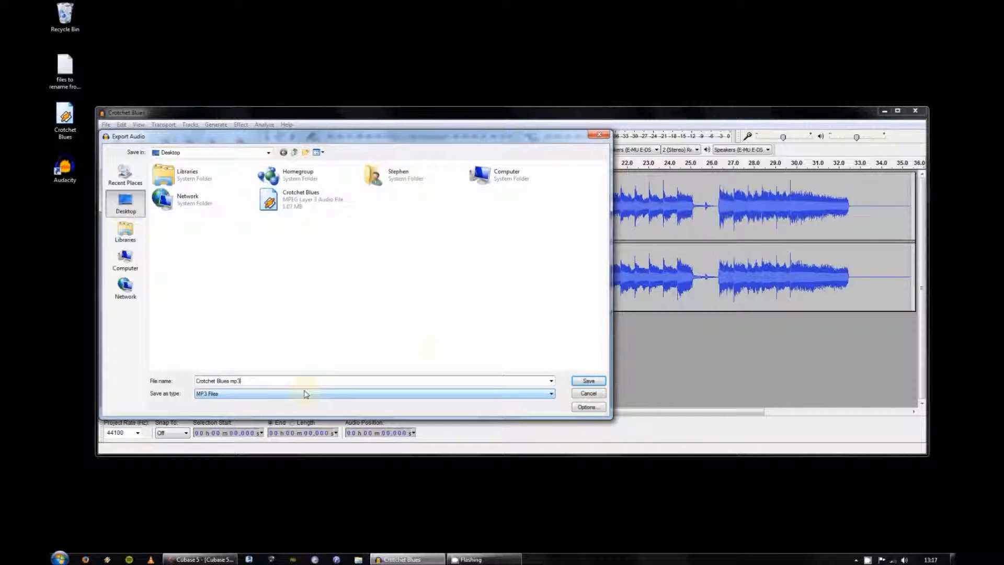
# Choose constant 160 kbps quality in the MP3 options and save the export with blank metadata
pyautogui.click(597, 409)
pyautogui.click(596, 408)
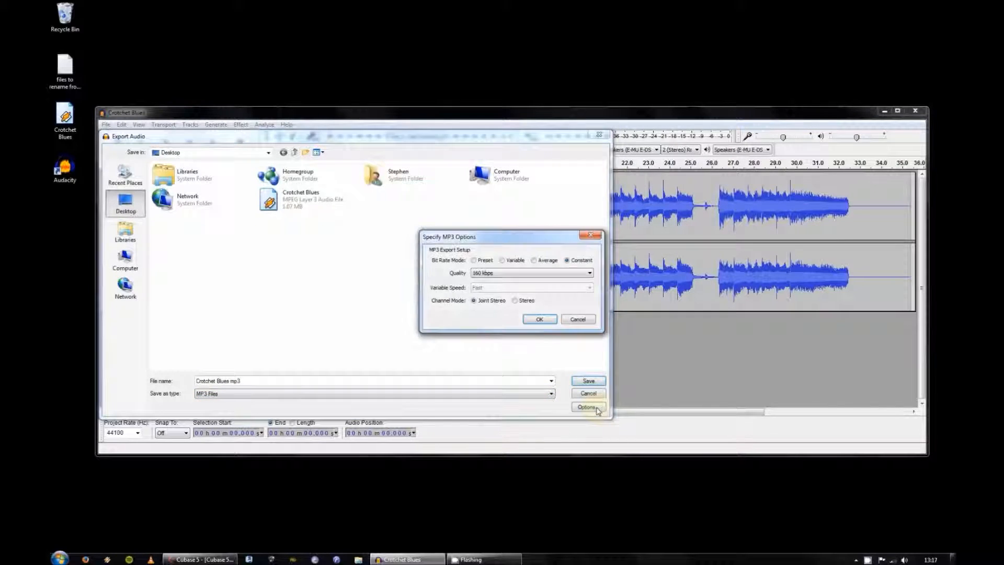
pyautogui.click(518, 275)
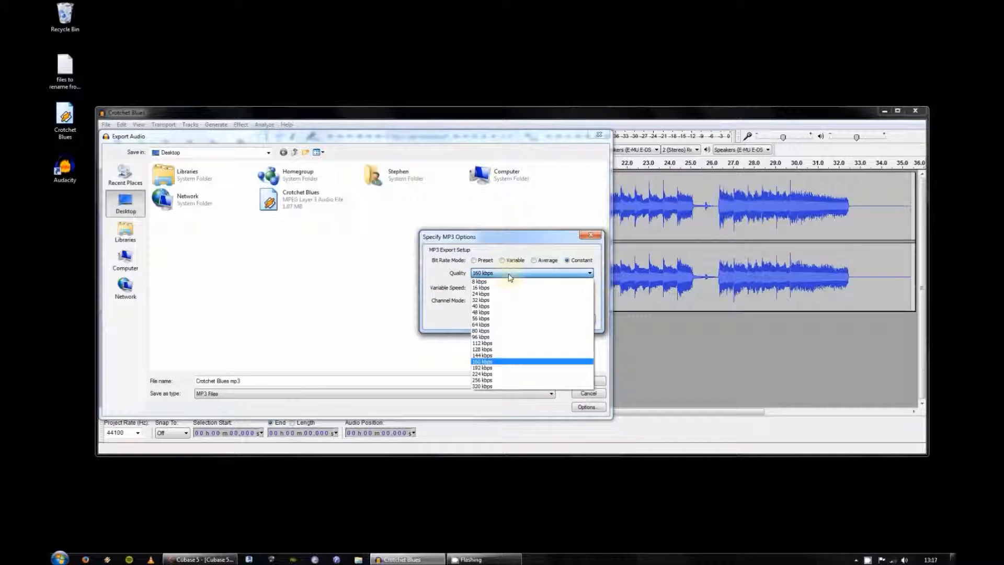
pyautogui.click(494, 361)
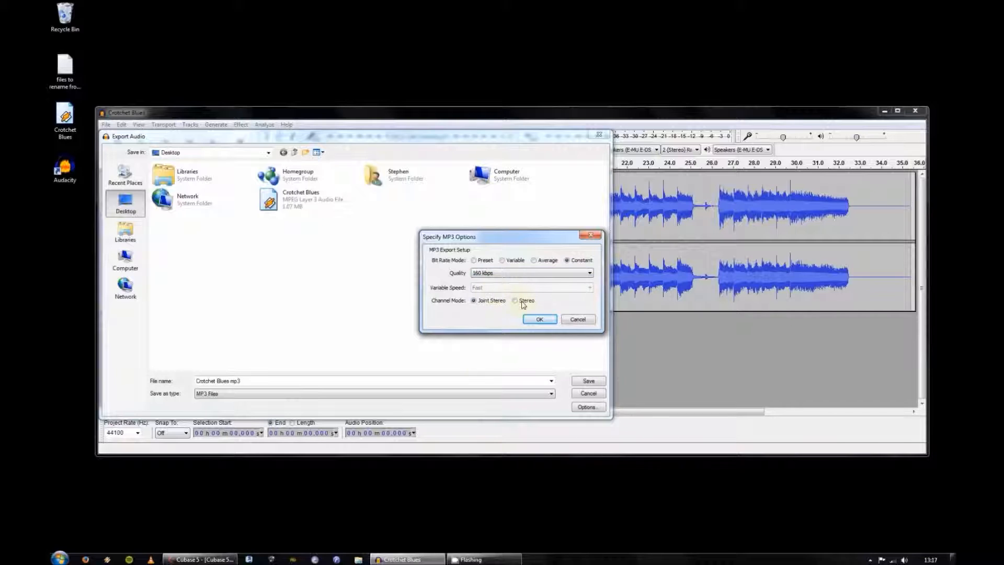
pyautogui.click(539, 321)
pyautogui.click(588, 382)
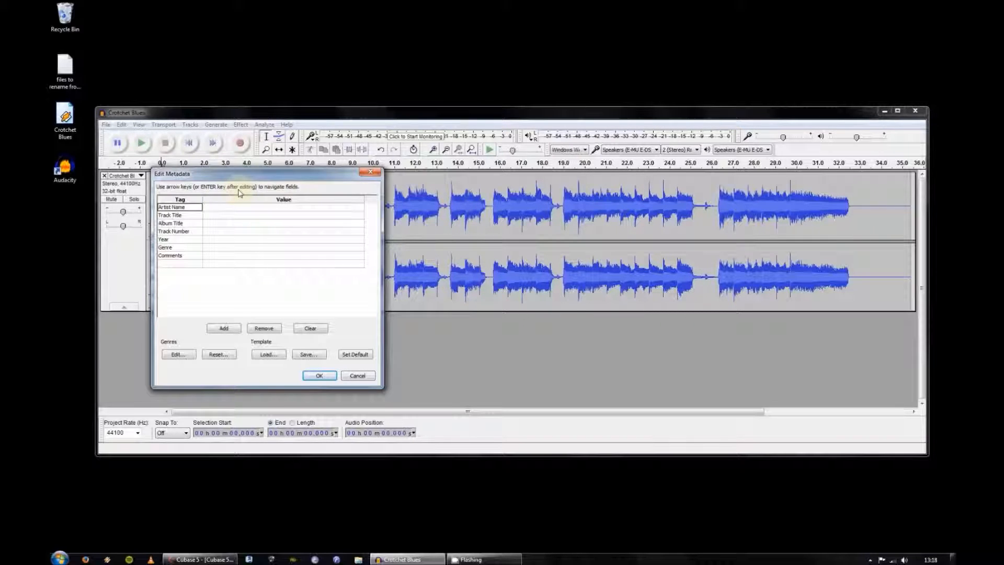
pyautogui.click(309, 377)
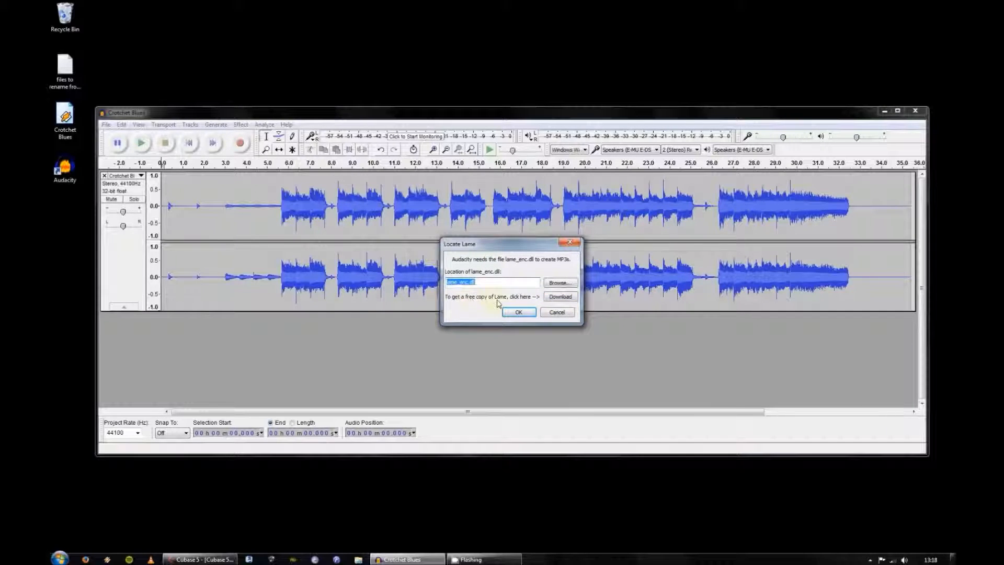
# Request a free copy of LAME and open the external LAME download page from the FAQ's Windows instructions
pyautogui.click(560, 297)
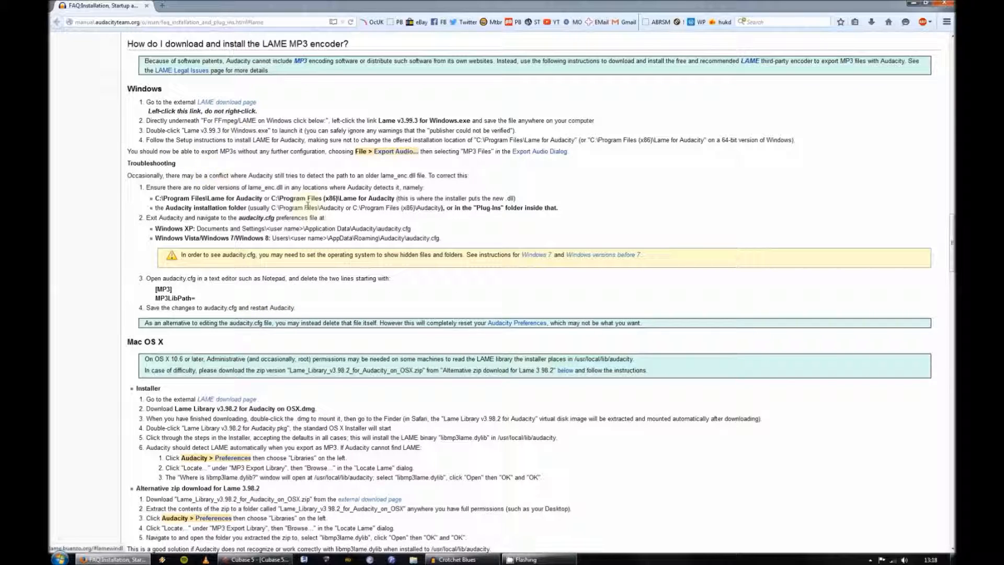
pyautogui.scroll(-3, 308, 205)
pyautogui.scroll(3, 309, 209)
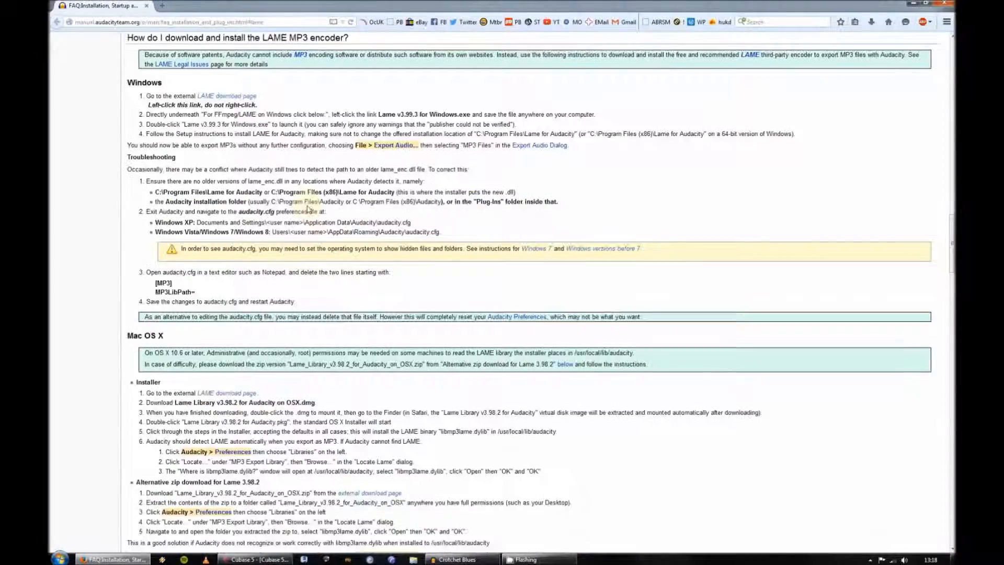
pyautogui.scroll(-3, 308, 209)
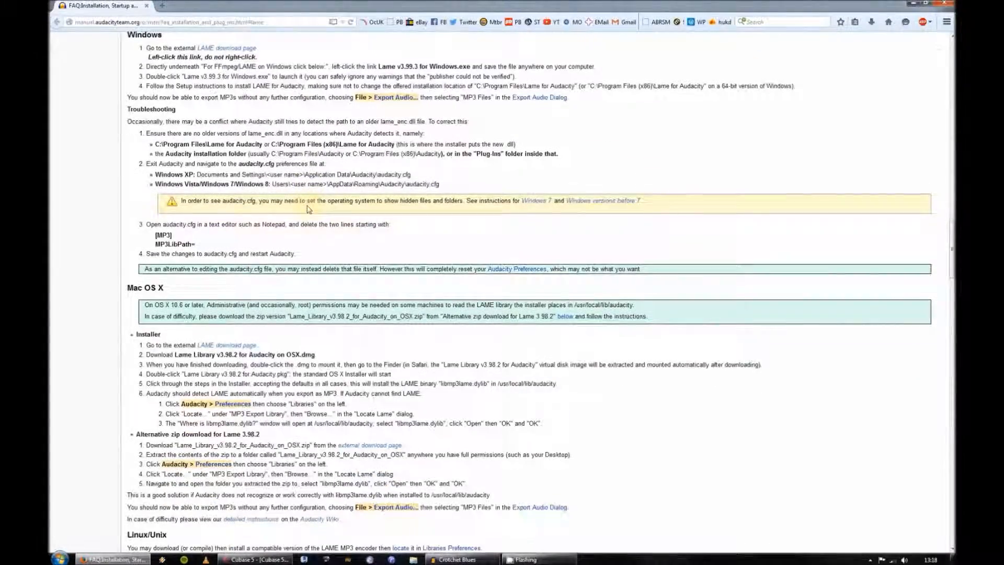
pyautogui.scroll(3, 283, 194)
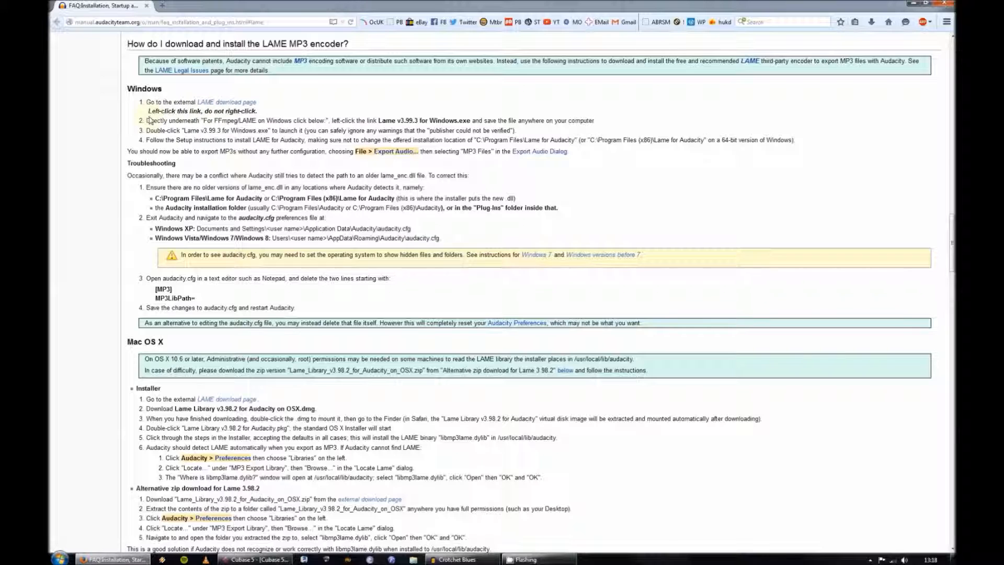
pyautogui.scroll(-3, 261, 116)
pyautogui.scroll(3, 261, 116)
pyautogui.click(224, 103)
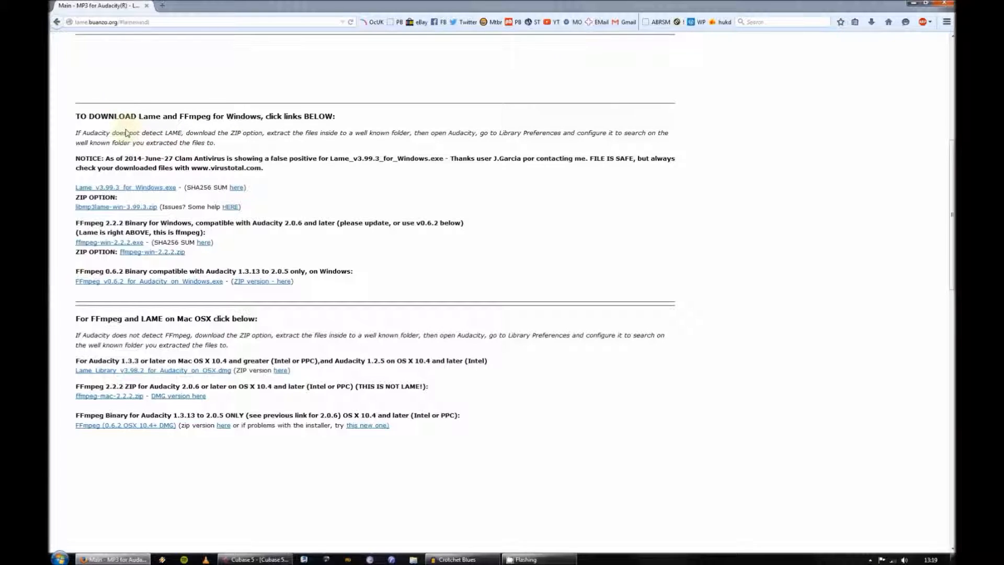
# Highlight the antivirus notice, and download Lame_v3.99.3_for_Windows.exe to the Downloads folder, replacing the existing copy
pyautogui.moveTo(75, 158); pyautogui.dragTo(270, 169)
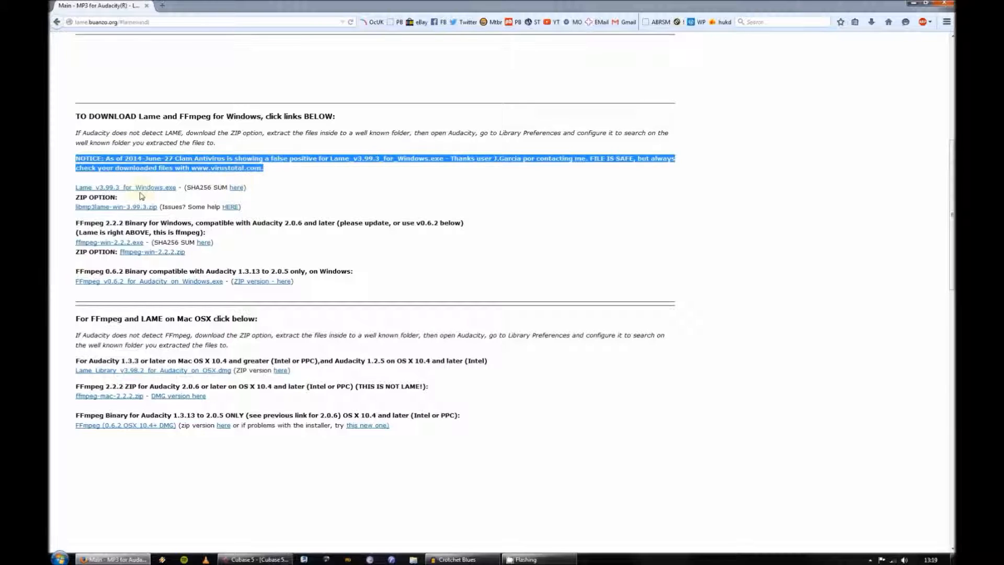
pyautogui.click(268, 172)
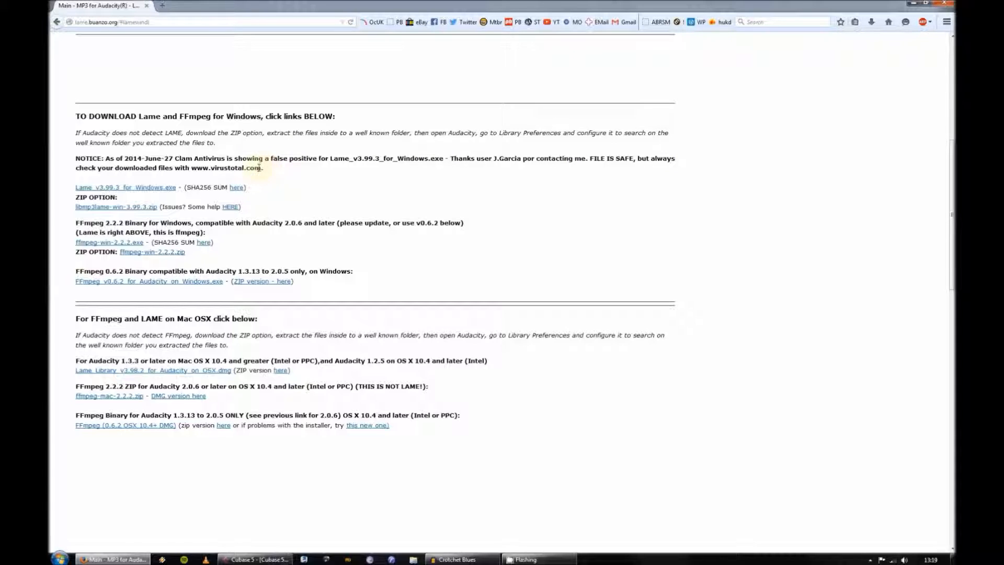
pyautogui.click(137, 190)
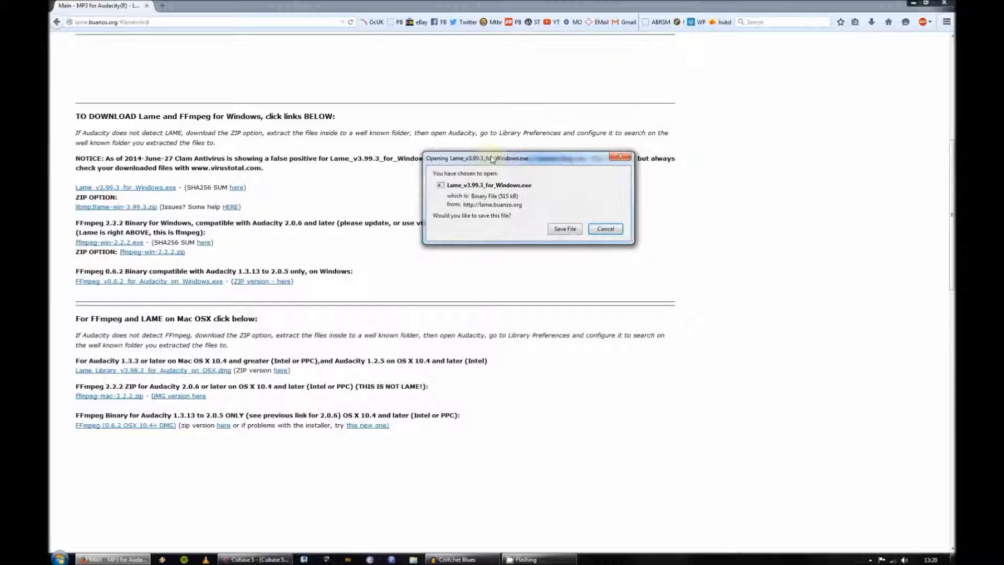
pyautogui.click(525, 218)
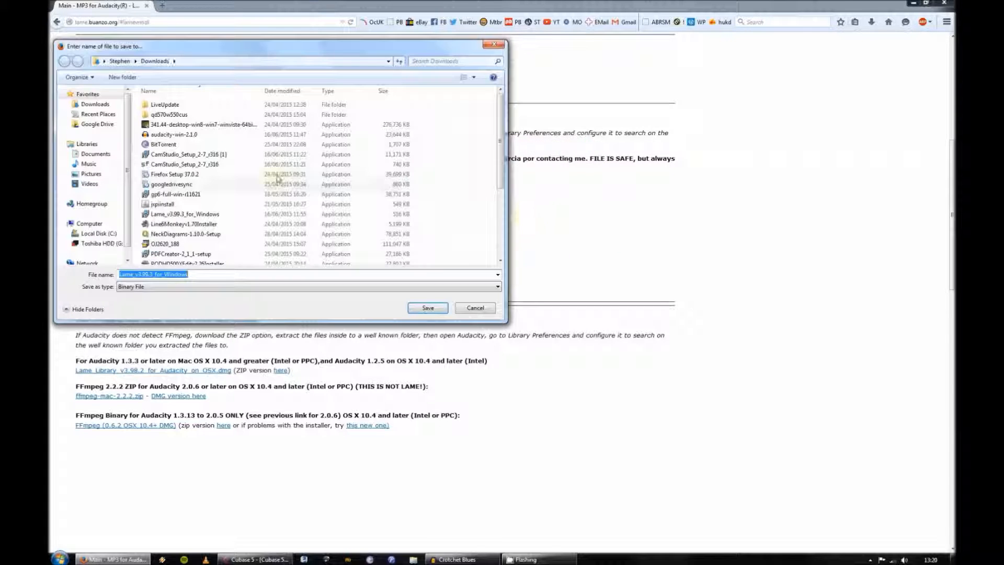
pyautogui.moveTo(196, 53); pyautogui.dragTo(314, 57)
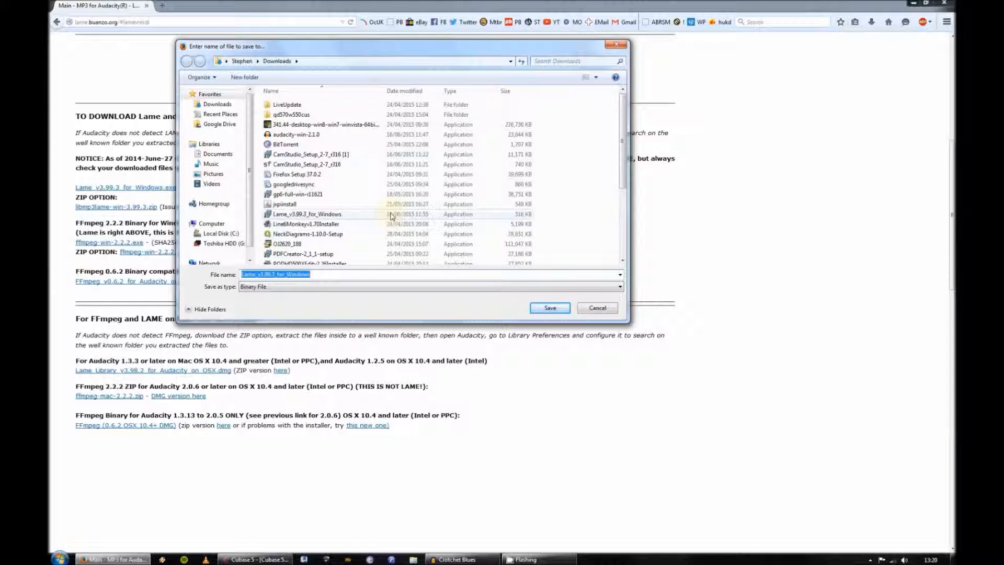
pyautogui.click(549, 308)
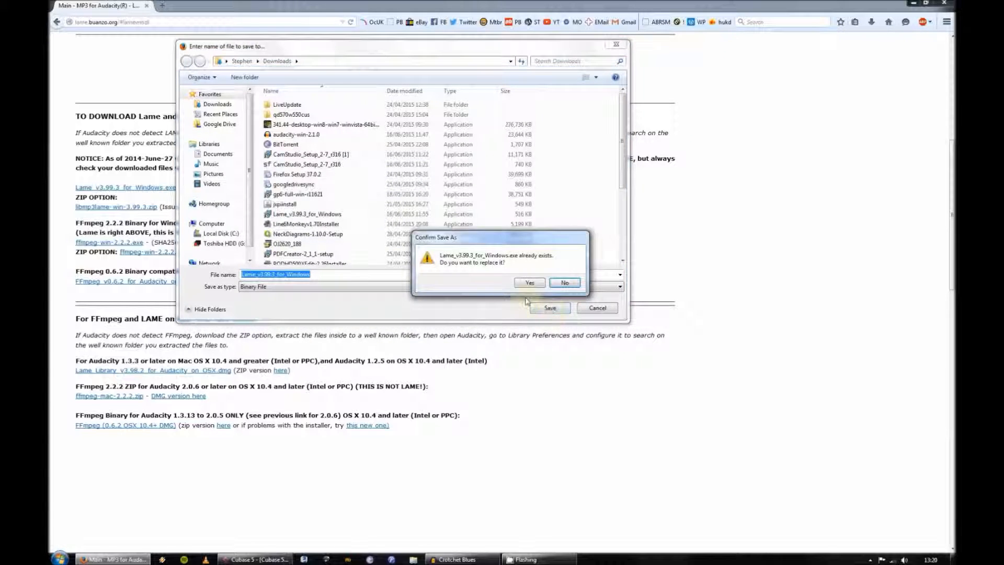
pyautogui.moveTo(494, 240); pyautogui.dragTo(487, 187)
pyautogui.click(522, 230)
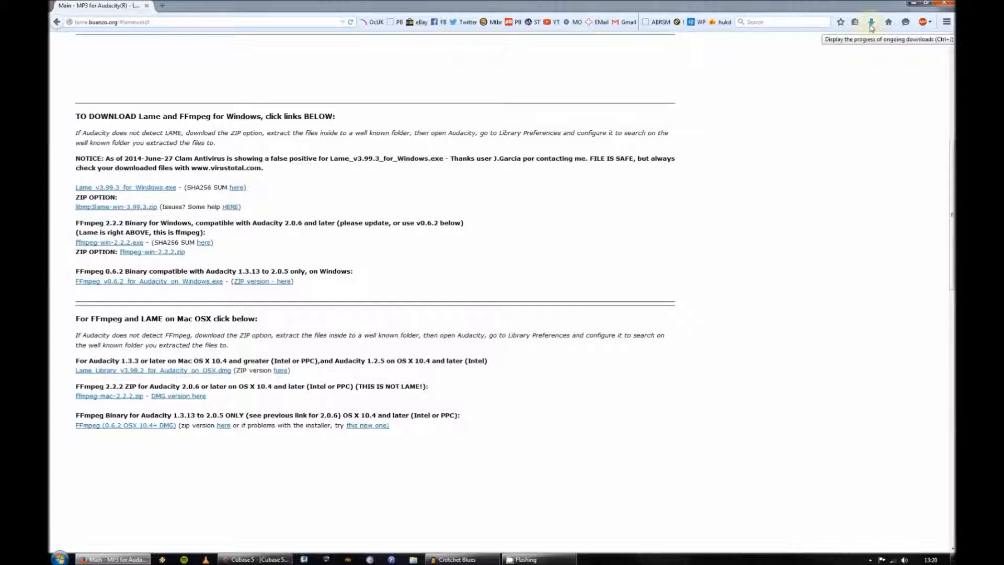
# Minimize the browser and run the Lame_v3.99.3_for_Windows installer from the Downloads folder in Windows Explorer
pyautogui.click(912, 5)
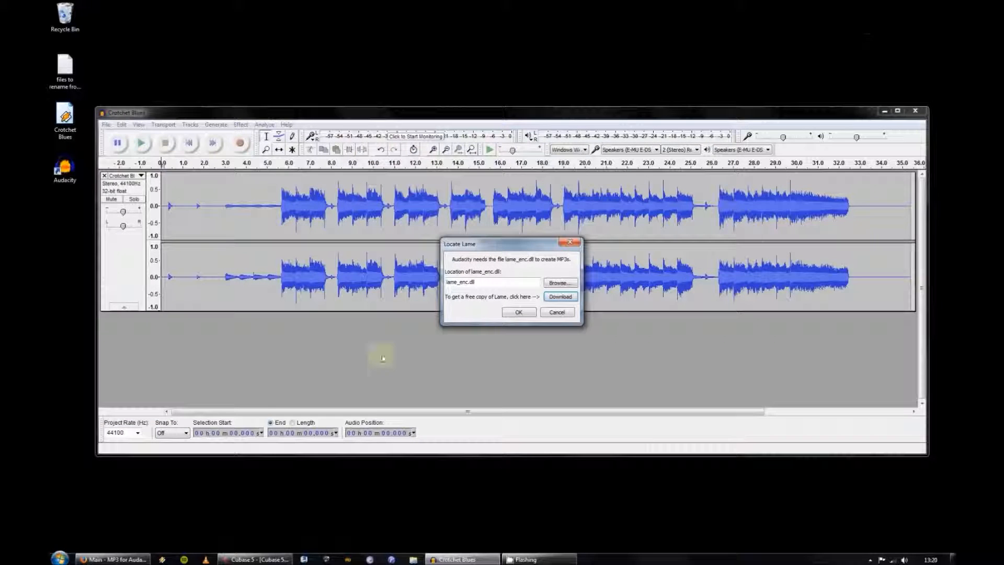
pyautogui.click(60, 558)
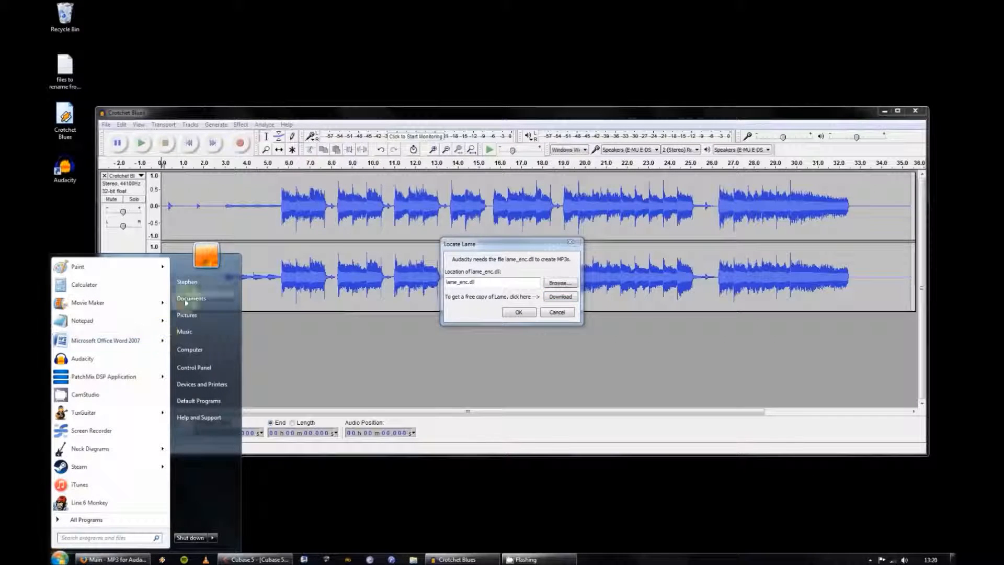
pyautogui.click(197, 284)
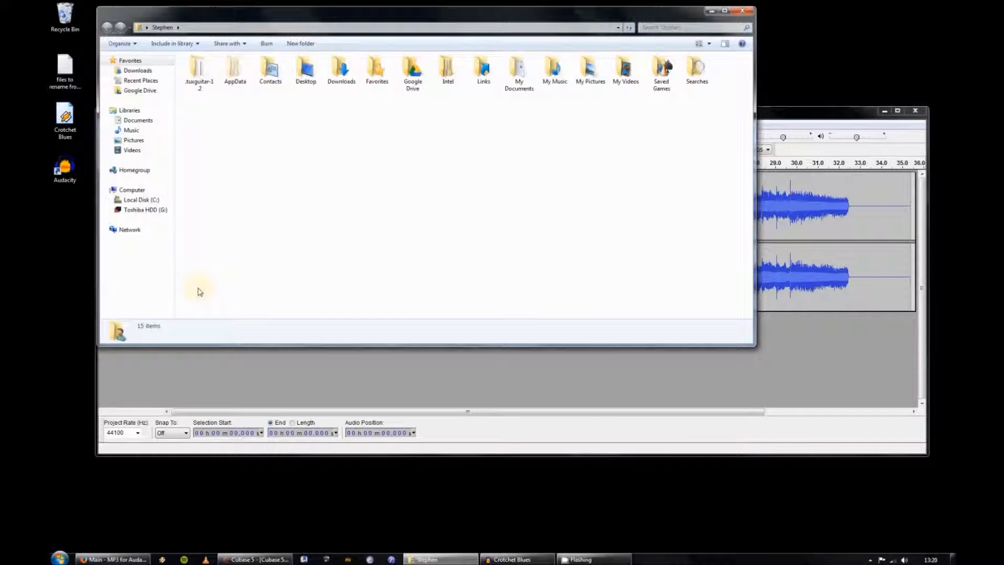
pyautogui.doubleClick(337, 71)
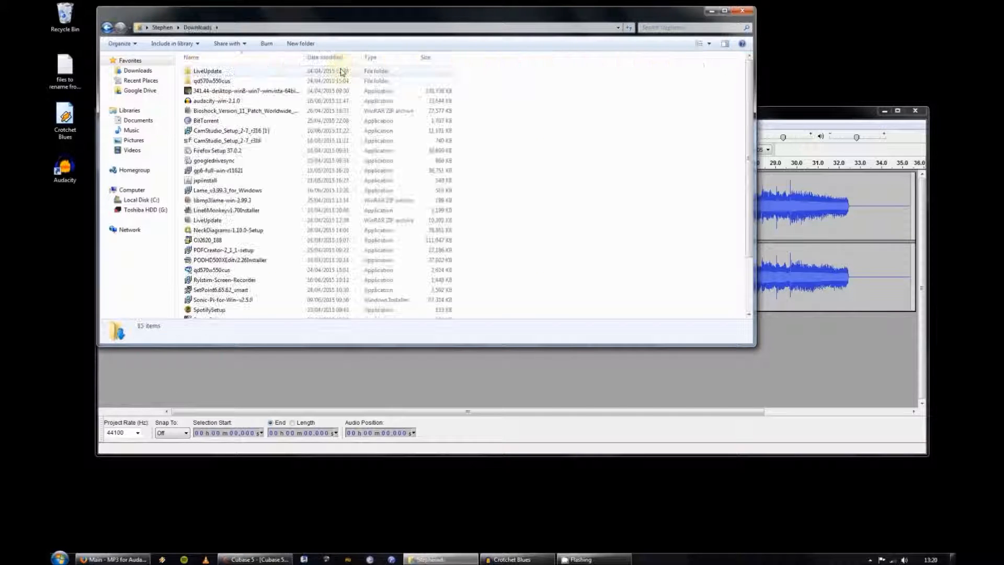
pyautogui.click(210, 192)
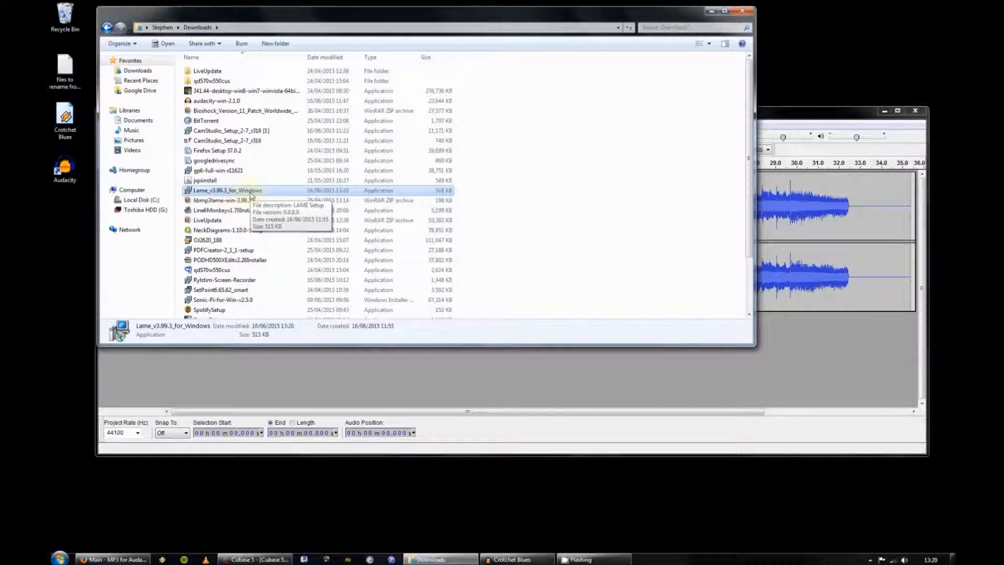
pyautogui.doubleClick(252, 191)
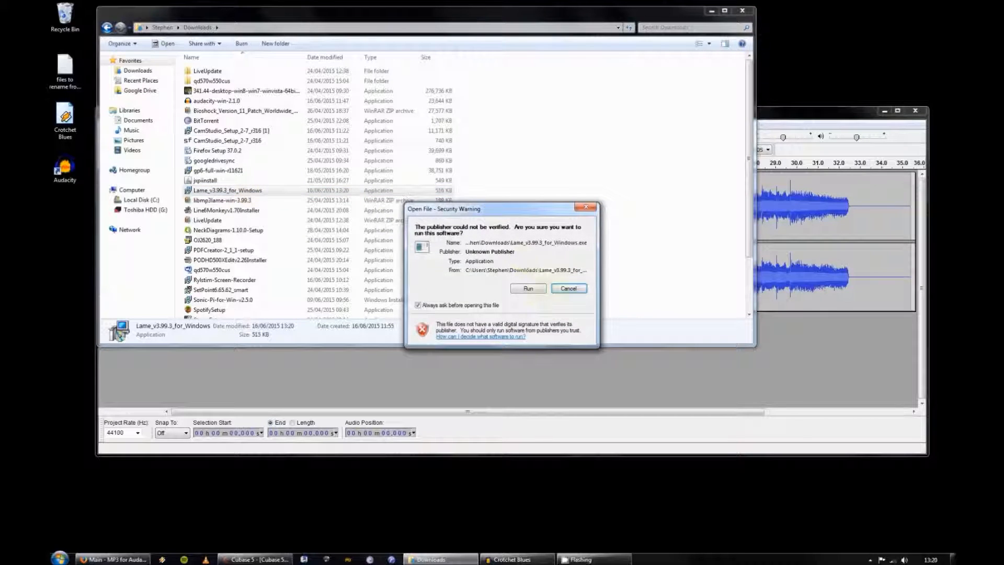
pyautogui.click(526, 288)
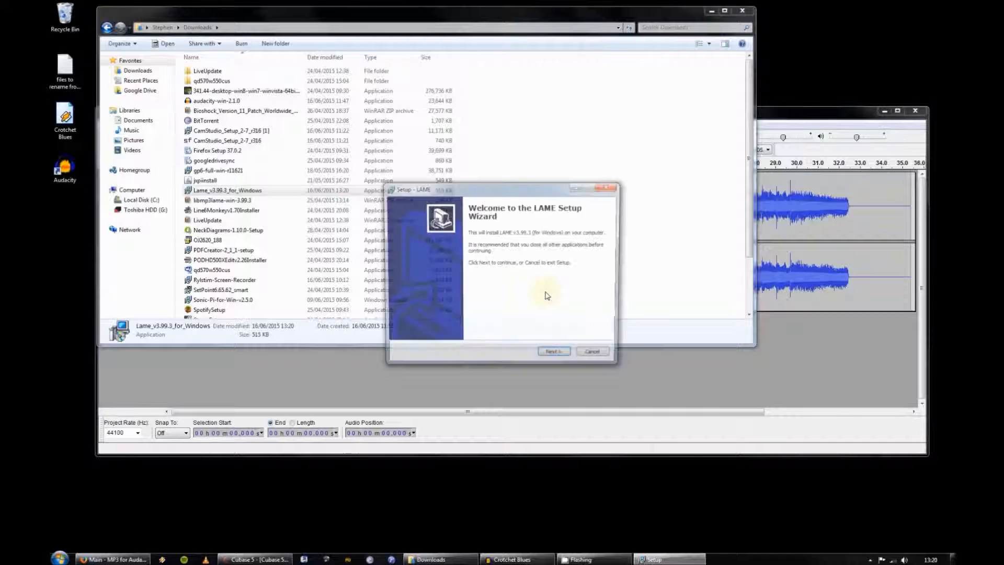
# Install LAME with the setup wizard's default settings and finish the setup
pyautogui.click(556, 357)
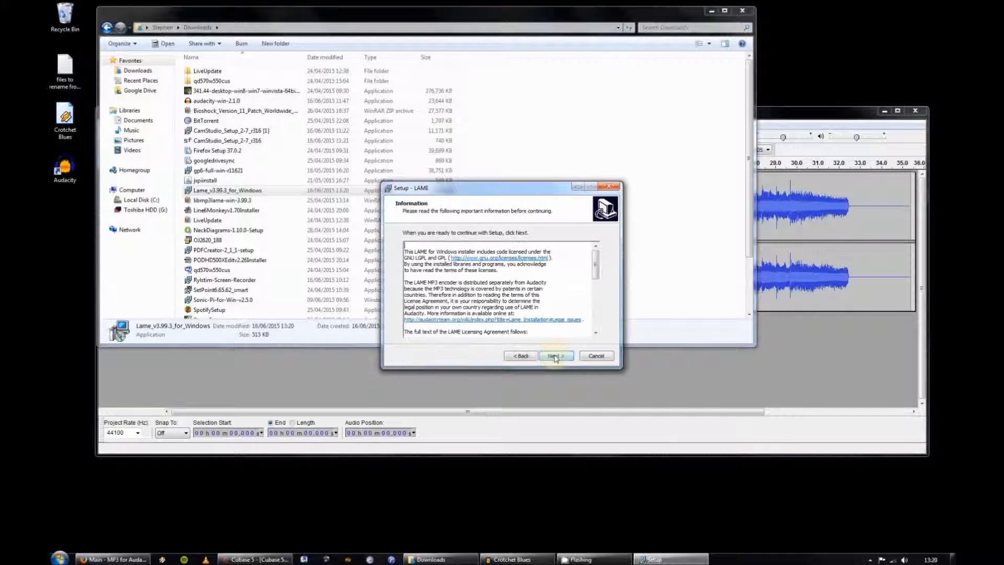
pyautogui.click(555, 356)
pyautogui.click(556, 356)
pyautogui.click(555, 357)
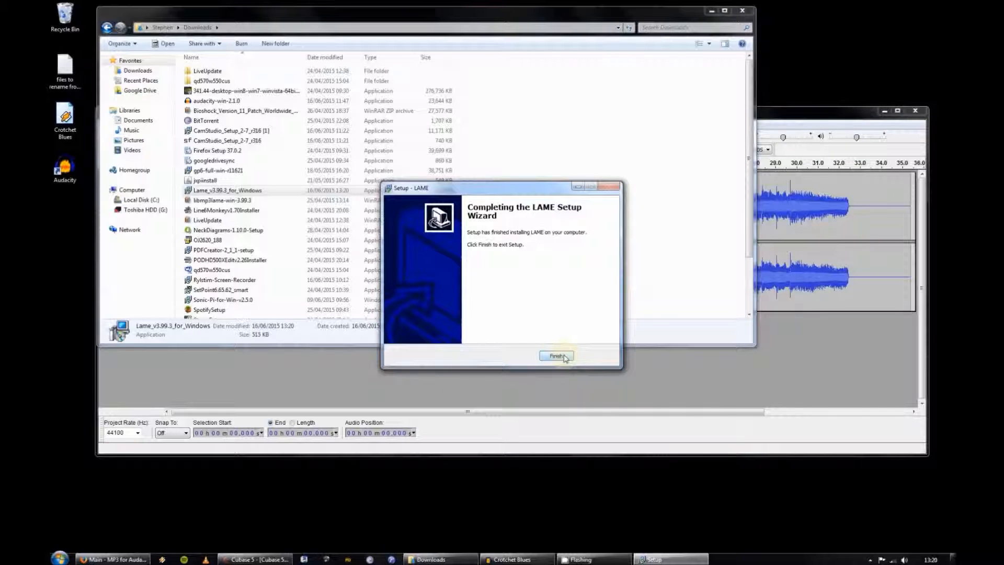
pyautogui.click(557, 356)
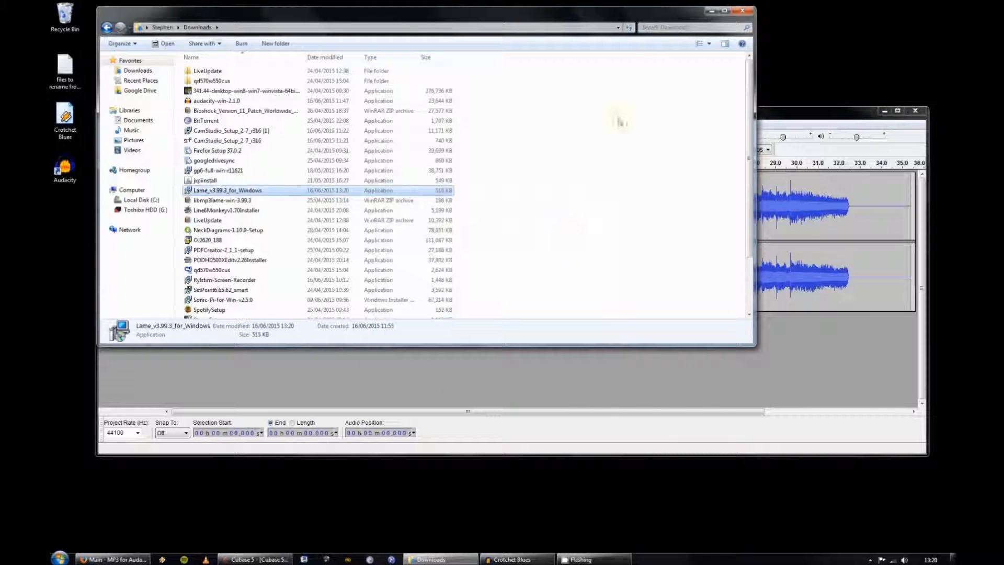
# Close the Downloads folder and try to continue the pending MP3 export in Audacity with lame_enc.dll
pyautogui.click(742, 12)
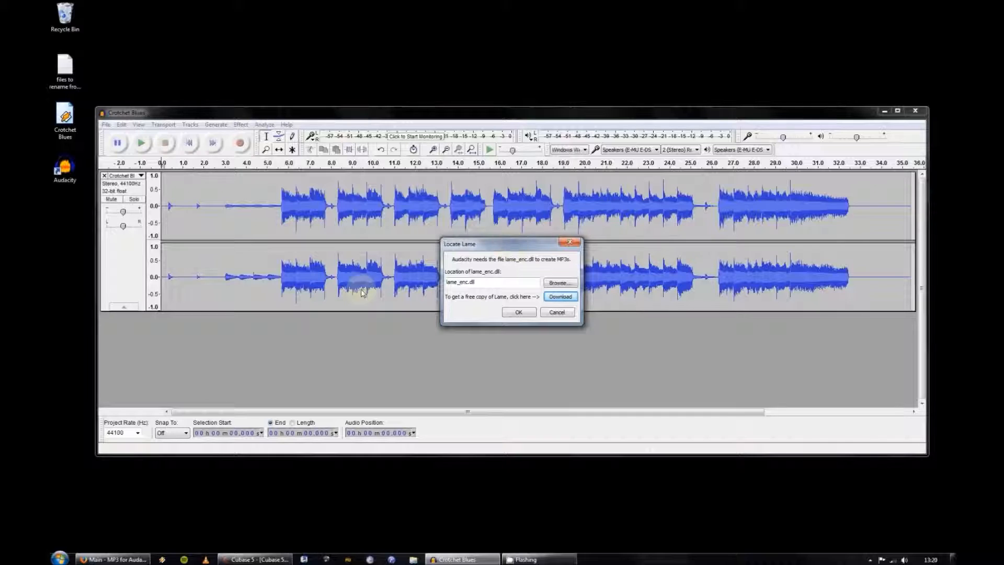
pyautogui.click(519, 312)
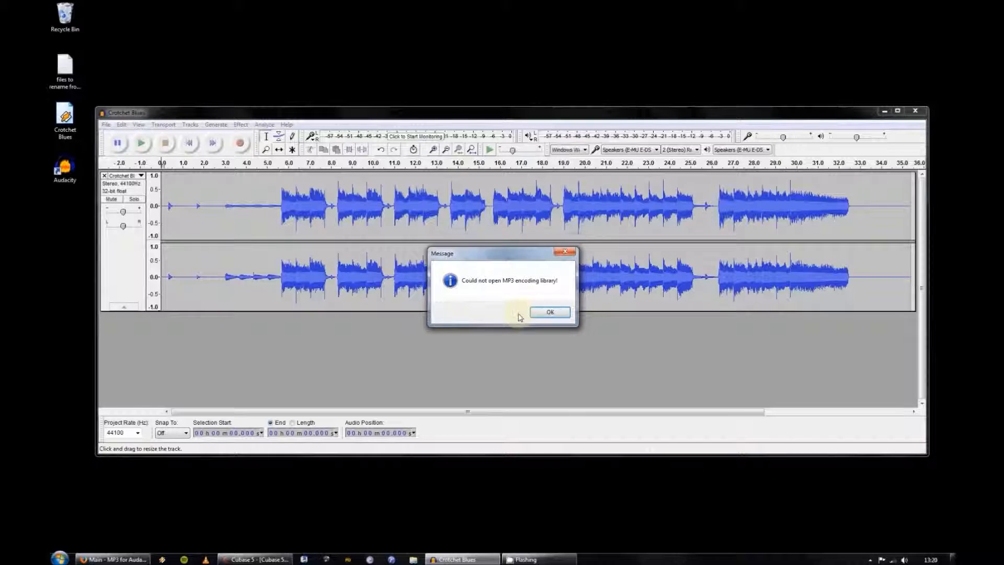
pyautogui.click(549, 313)
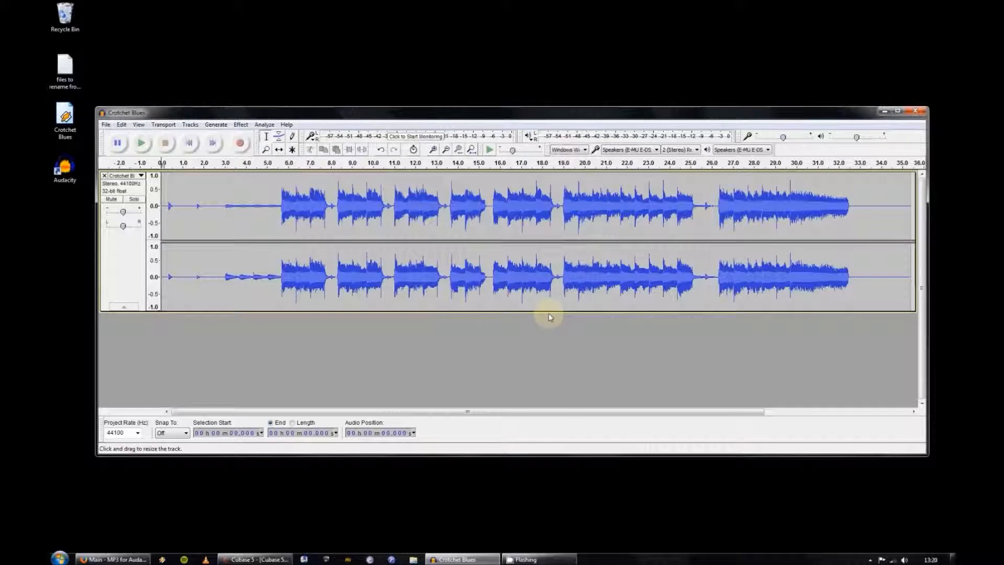
# Export the track to the Desktop as an MP3 named Crotchet Blues mp3, accepting the metadata as is
pyautogui.click(106, 125)
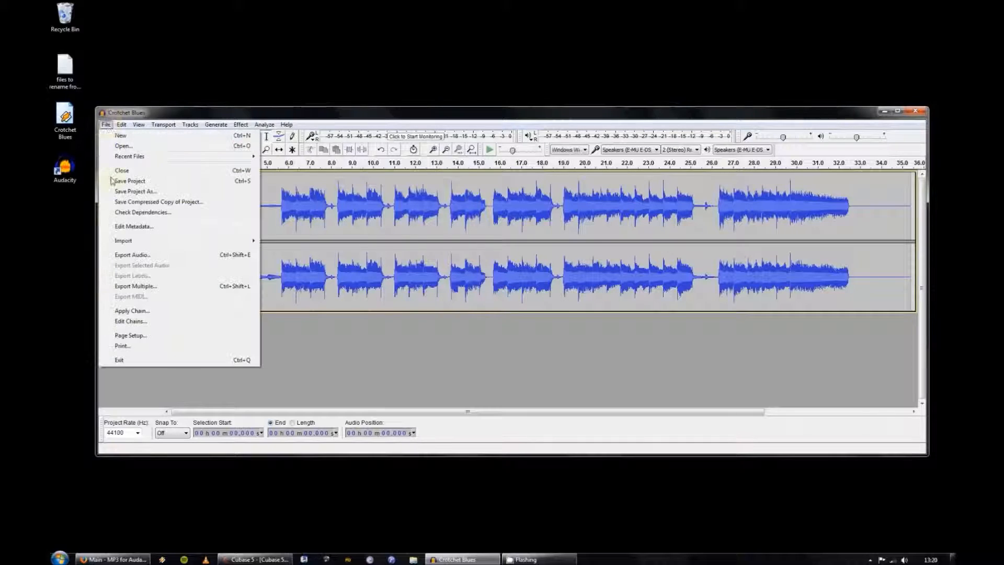
pyautogui.click(127, 254)
pyautogui.click(302, 381)
pyautogui.write('mp3')
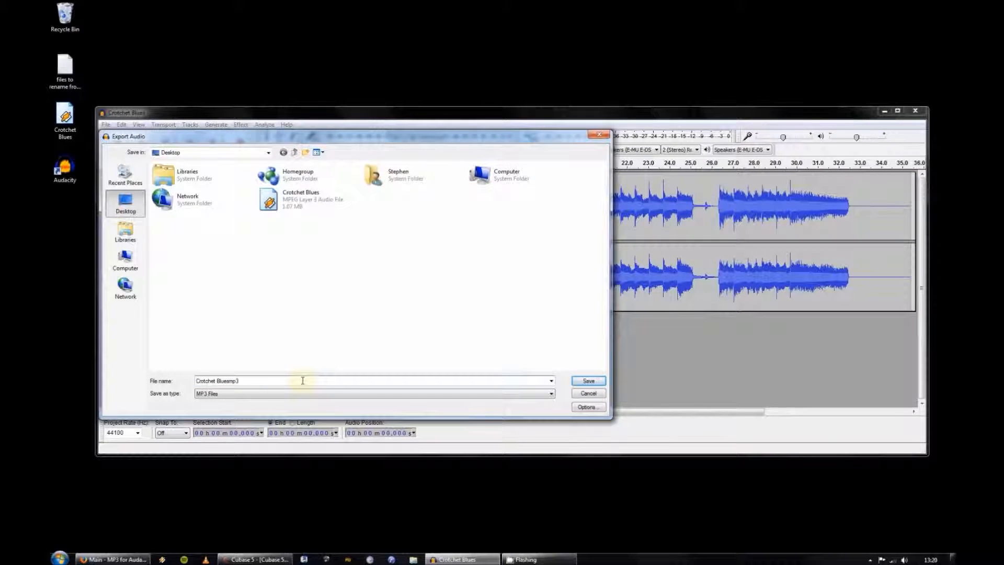
pyautogui.click(584, 381)
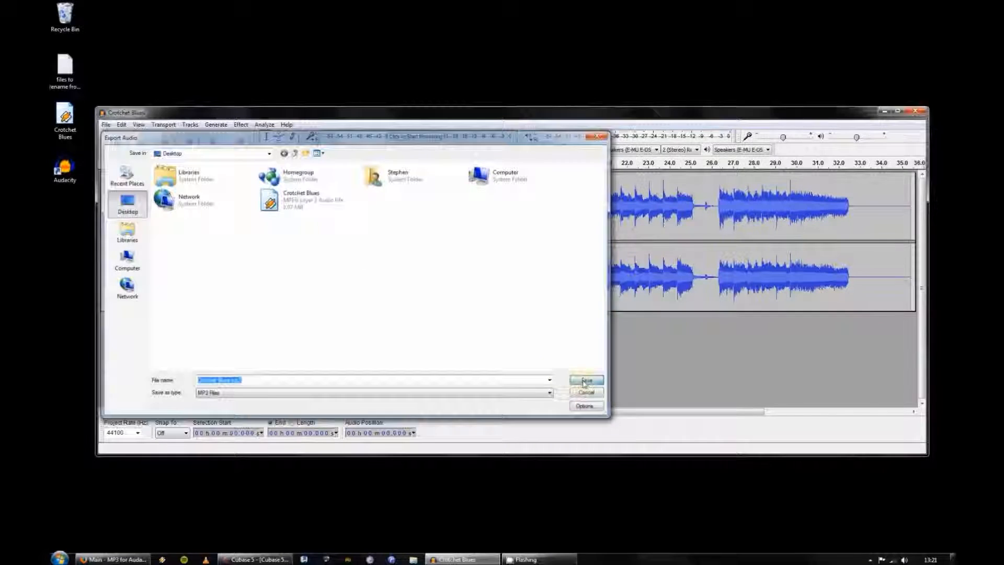
pyautogui.click(320, 375)
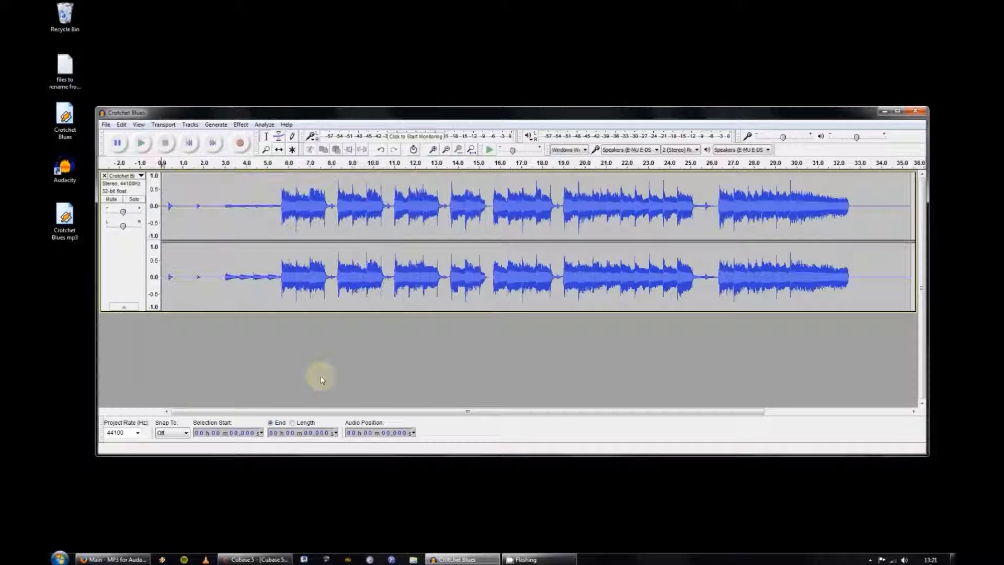